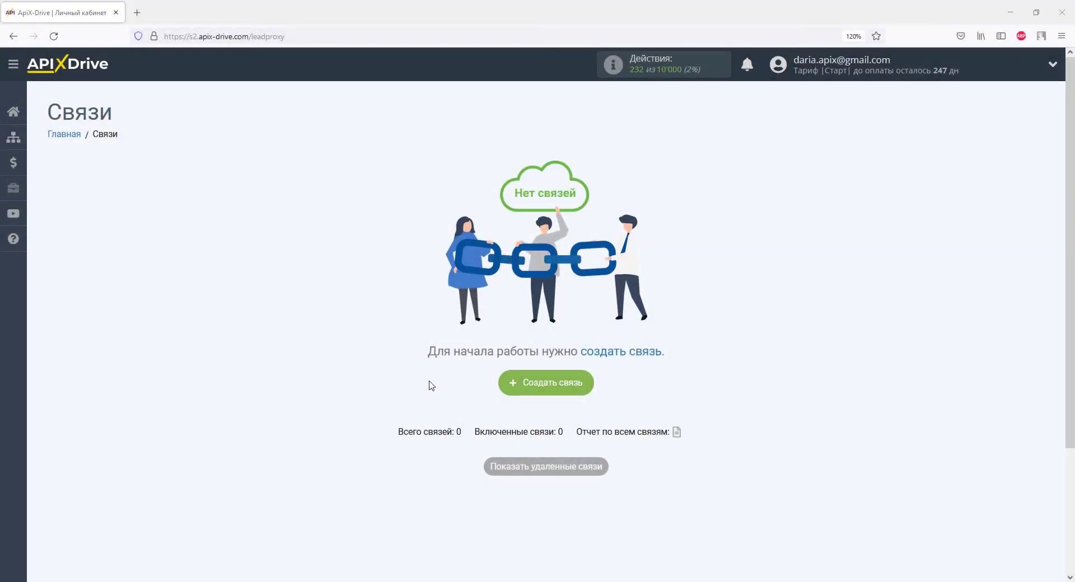
Start a new connection and pick Tilda as the data source system.
{"action": "left_click", "coordinate": [538, 388]}
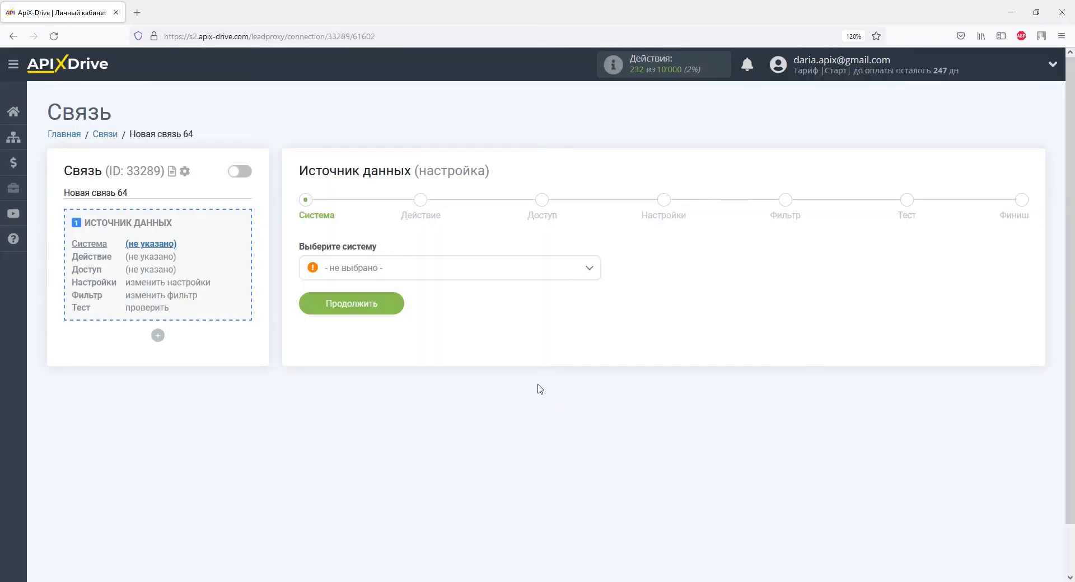
{"action": "left_click", "coordinate": [588, 268]}
{"action": "scroll", "coordinate": [594, 306], "scroll_direction": "down", "scroll_amount": 2}
{"action": "left_click_drag", "start_coordinate": [594, 305], "coordinate": [596, 415]}
{"action": "left_click", "coordinate": [341, 371]}
{"action": "left_click", "coordinate": [373, 311]}
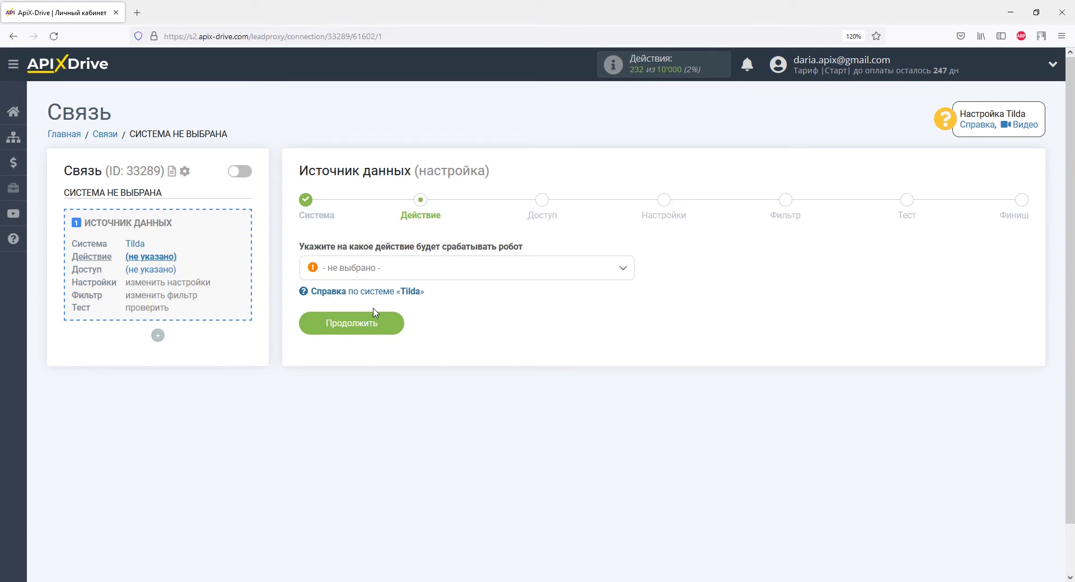
Set the Tilda action to Получить данные из форм and proceed to account access.
{"action": "left_click", "coordinate": [369, 276]}
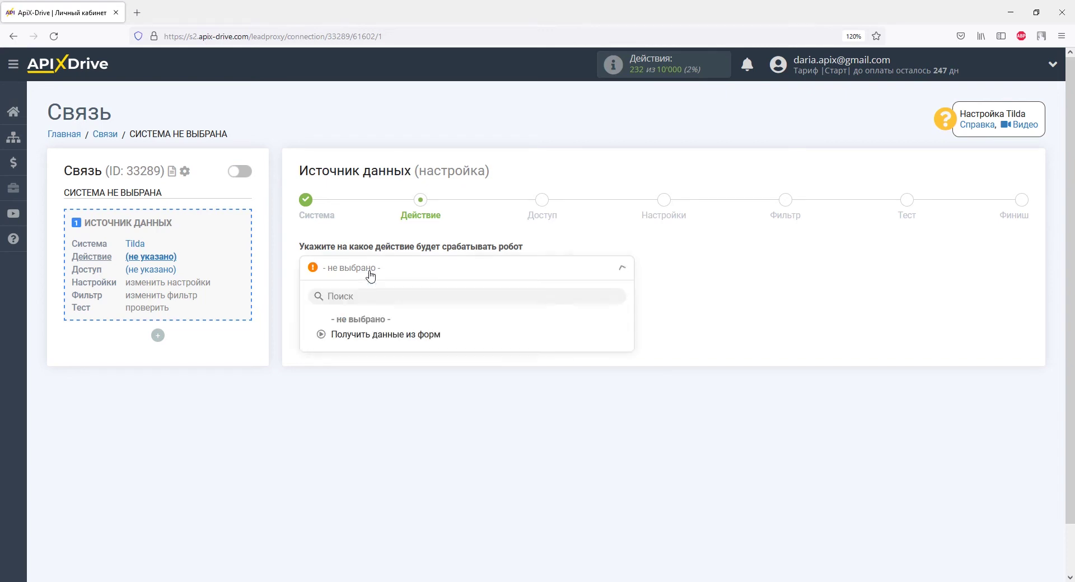
{"action": "left_click", "coordinate": [382, 335]}
{"action": "left_click", "coordinate": [380, 330]}
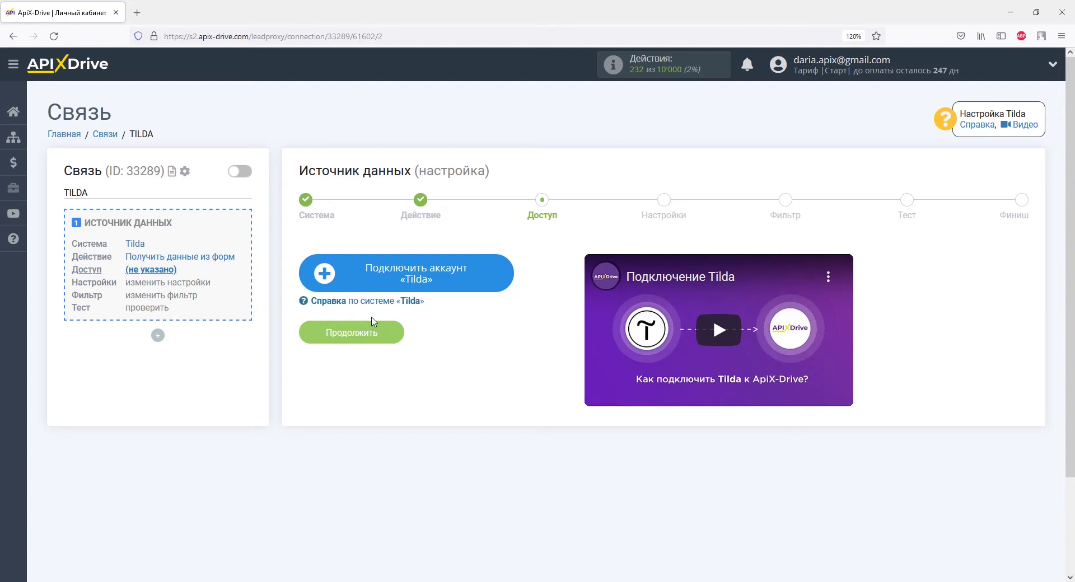
Connect and save a Tilda account, then continue to the settings step.
{"action": "left_click", "coordinate": [342, 274]}
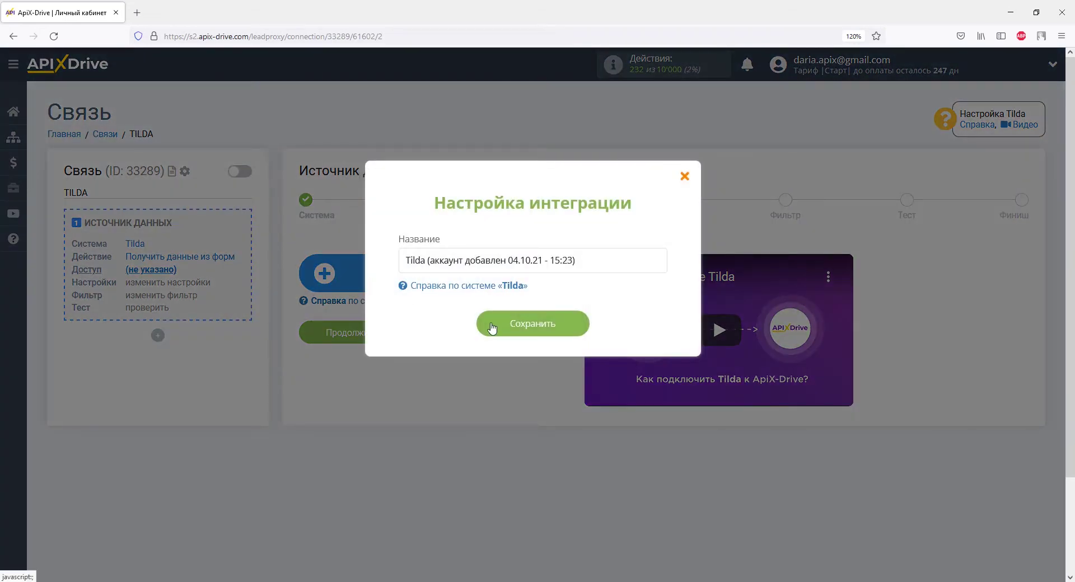
{"action": "left_click", "coordinate": [493, 325]}
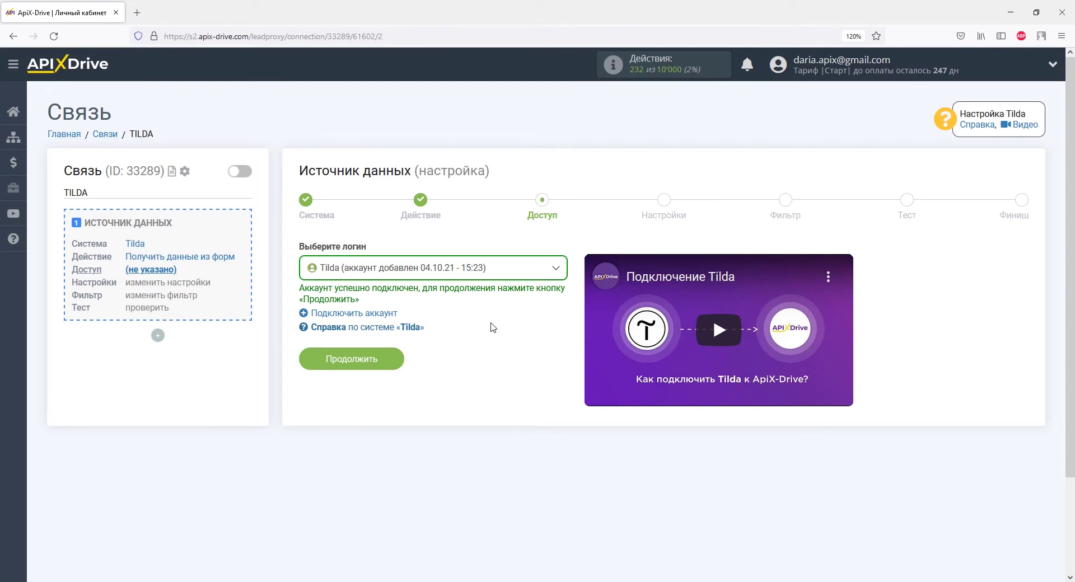
{"action": "left_click", "coordinate": [392, 359]}
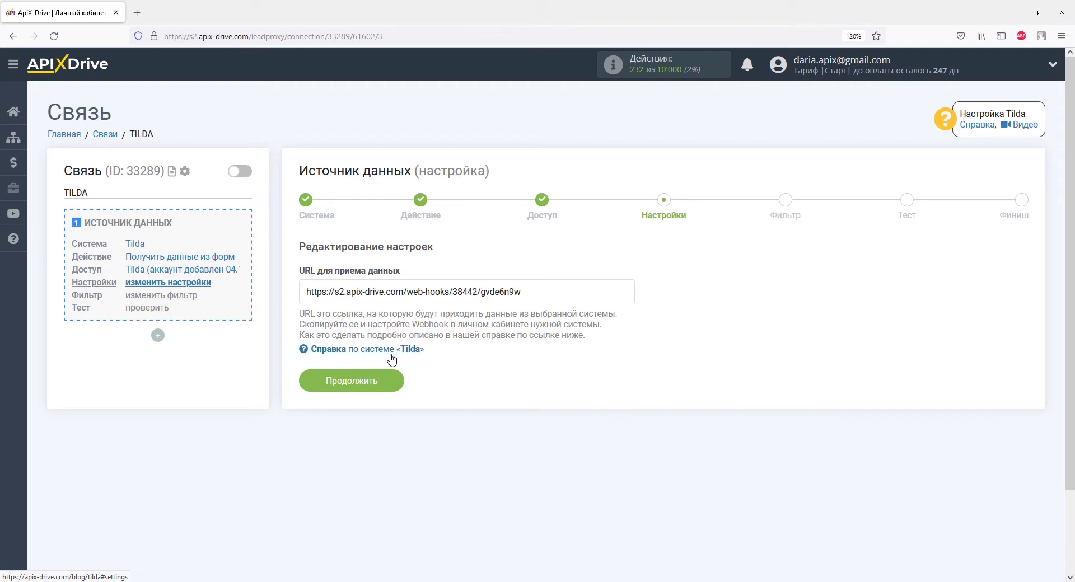
Copy the webhook URL shown under URL для приема данных.
{"action": "left_click_drag", "start_coordinate": [521, 291], "coordinate": [305, 294]}
{"action": "right_click", "coordinate": [307, 295]}
{"action": "left_click", "coordinate": [342, 448]}
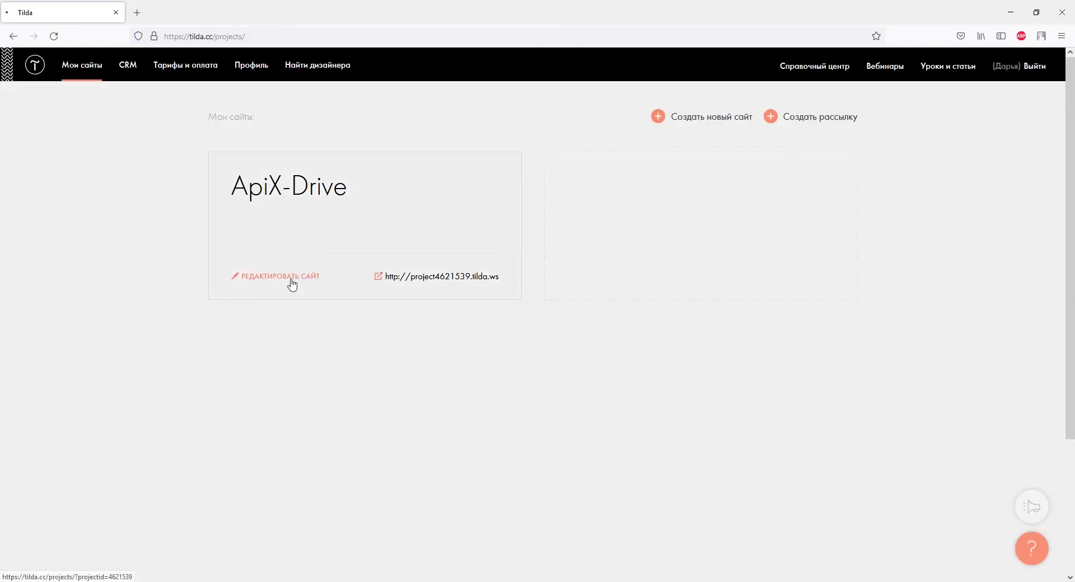
Open the Forms section of the ApiX-Drive site's settings in Tilda.
{"action": "left_click", "coordinate": [291, 283]}
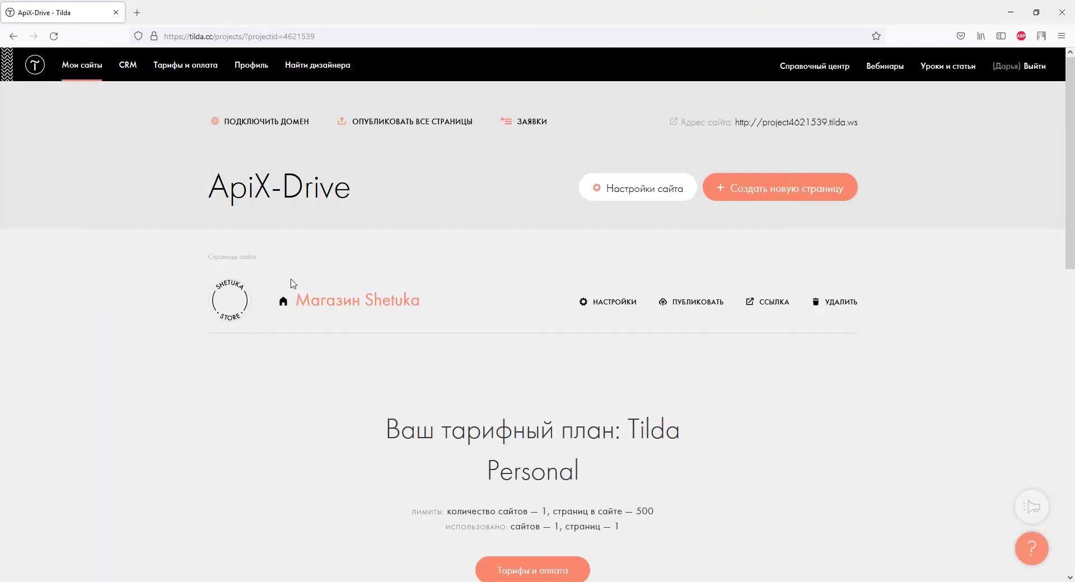
{"action": "left_click", "coordinate": [596, 189]}
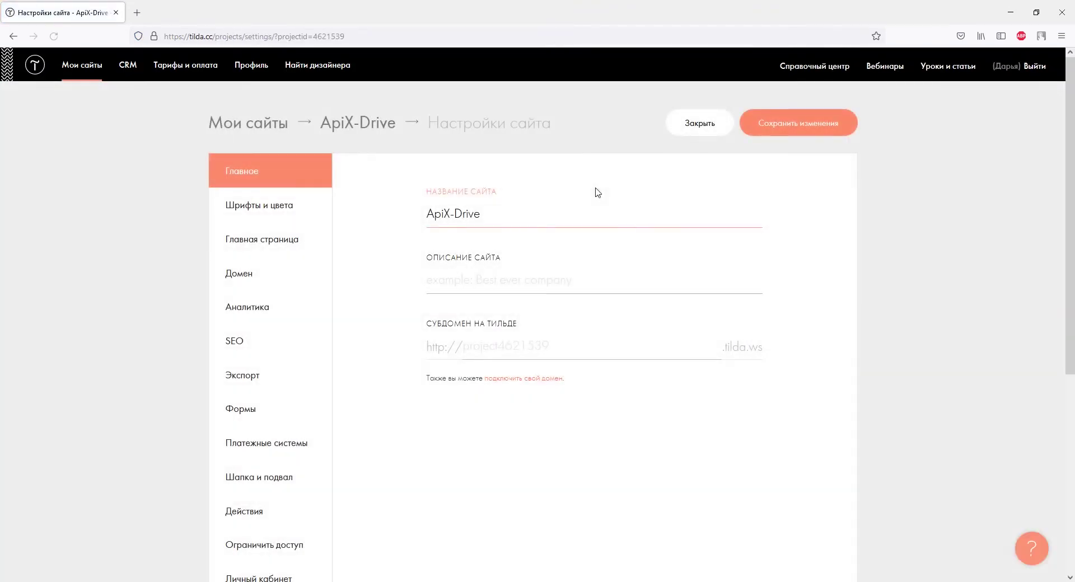
{"action": "left_click", "coordinate": [258, 413]}
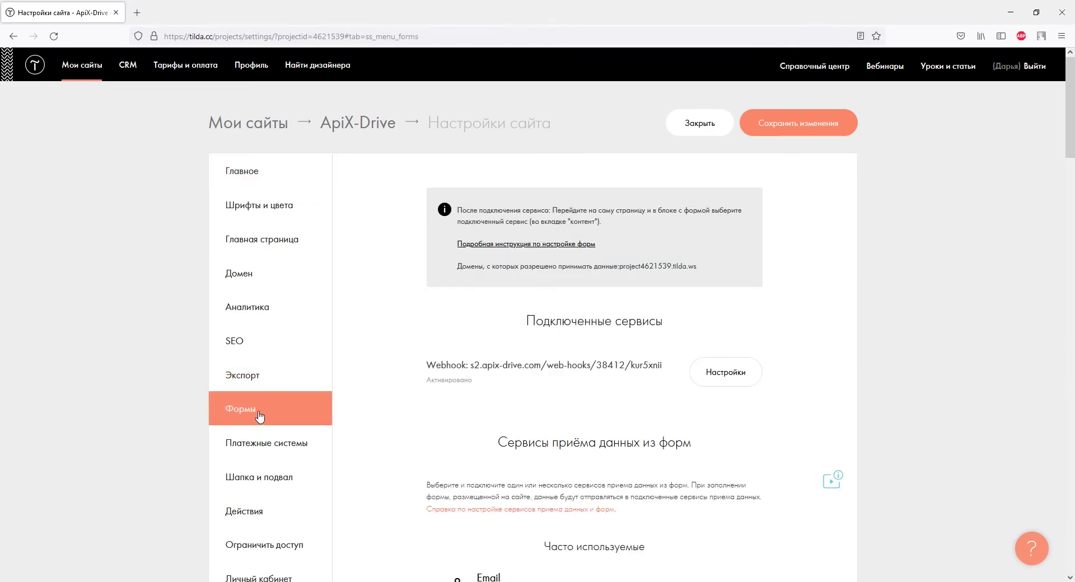
{"action": "scroll", "coordinate": [361, 400], "scroll_direction": "down", "scroll_amount": 9}
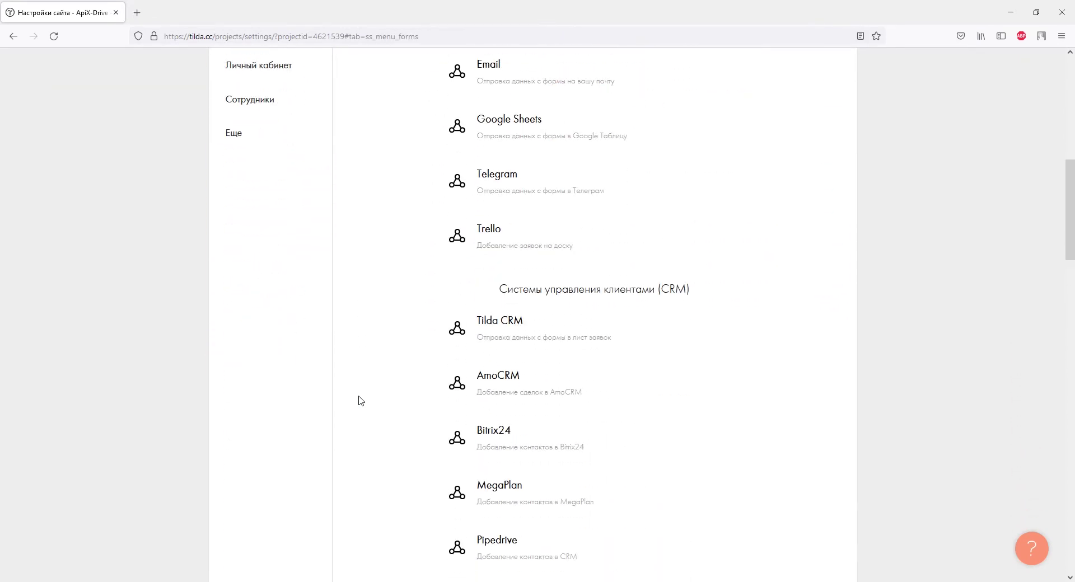
{"action": "scroll", "coordinate": [362, 400], "scroll_direction": "down", "scroll_amount": 15}
{"action": "scroll", "coordinate": [362, 400], "scroll_direction": "down", "scroll_amount": 3}
Add a Webhook form service with the pasted ApiX-Drive webhook URL.
{"action": "left_click", "coordinate": [461, 367]}
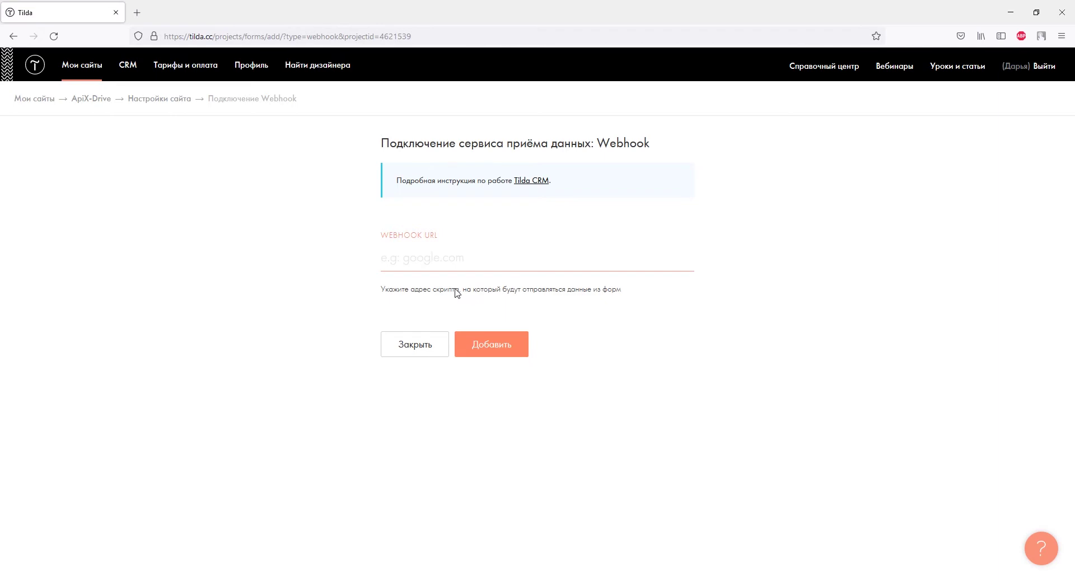
{"action": "right_click", "coordinate": [445, 259]}
{"action": "left_click", "coordinate": [464, 343]}
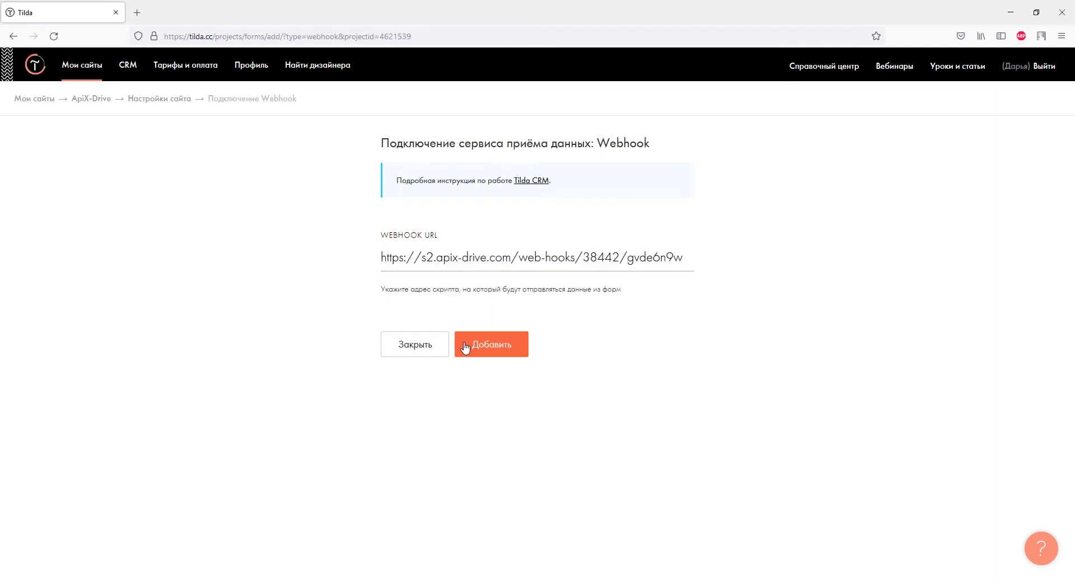
{"action": "left_click", "coordinate": [465, 345]}
{"action": "left_click", "coordinate": [444, 271]}
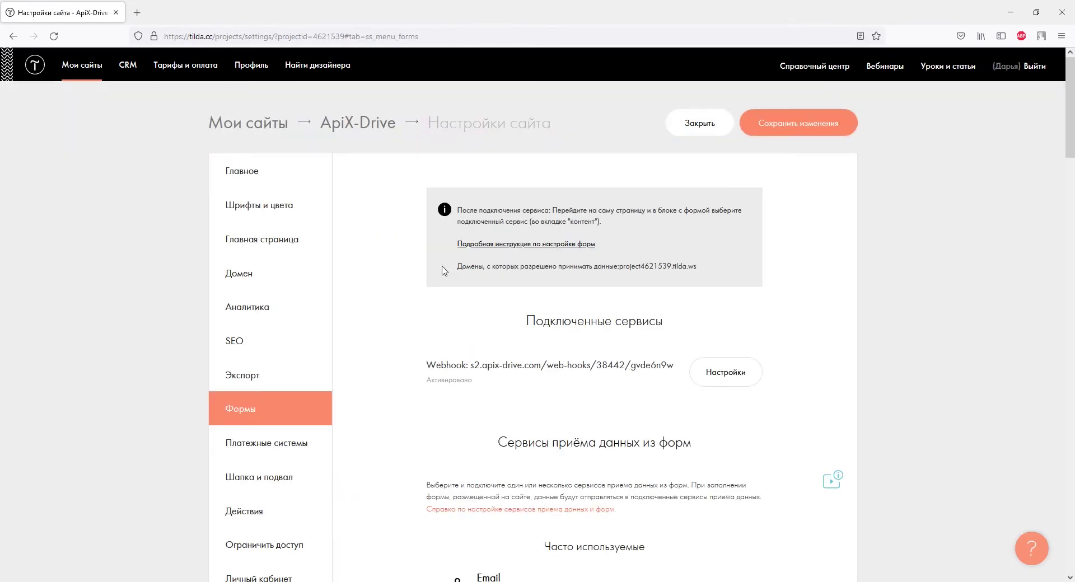
Tick Посылать Cookies, Передавать данные по товарам and Передавать externalid в товарах on the Webhook, then save.
{"action": "left_click", "coordinate": [704, 373]}
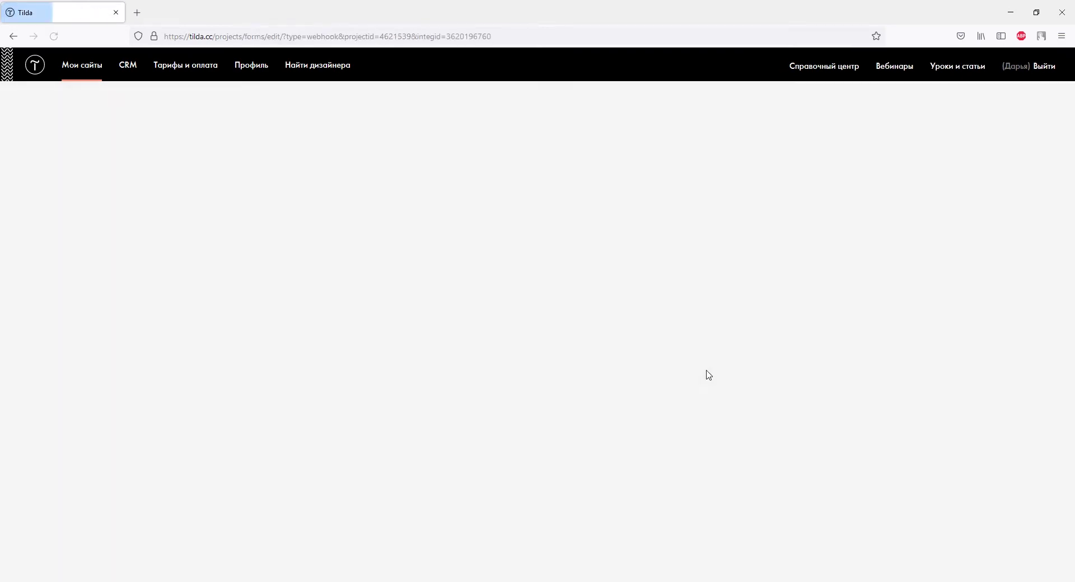
{"action": "left_click", "coordinate": [382, 348]}
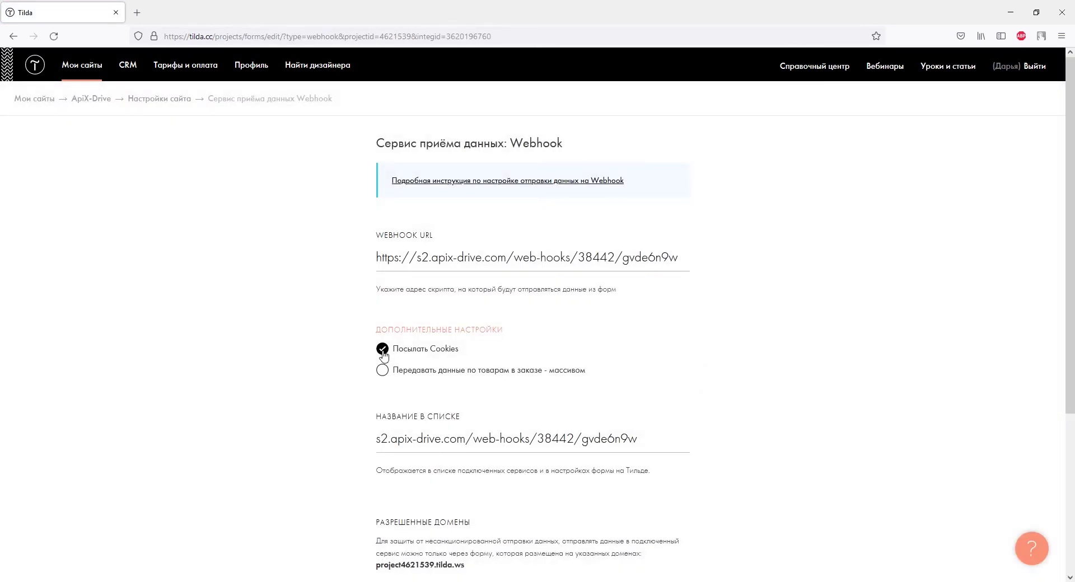
{"action": "left_click", "coordinate": [382, 370]}
{"action": "left_click", "coordinate": [383, 390]}
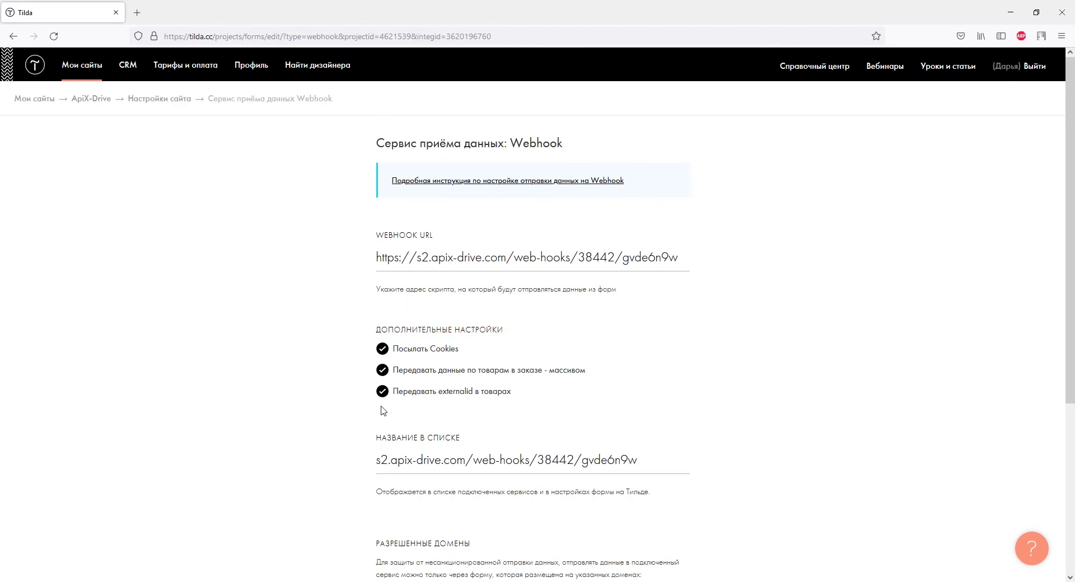
{"action": "scroll", "coordinate": [415, 412], "scroll_direction": "down", "scroll_amount": 4}
{"action": "left_click", "coordinate": [488, 396]}
{"action": "left_click", "coordinate": [169, 101]}
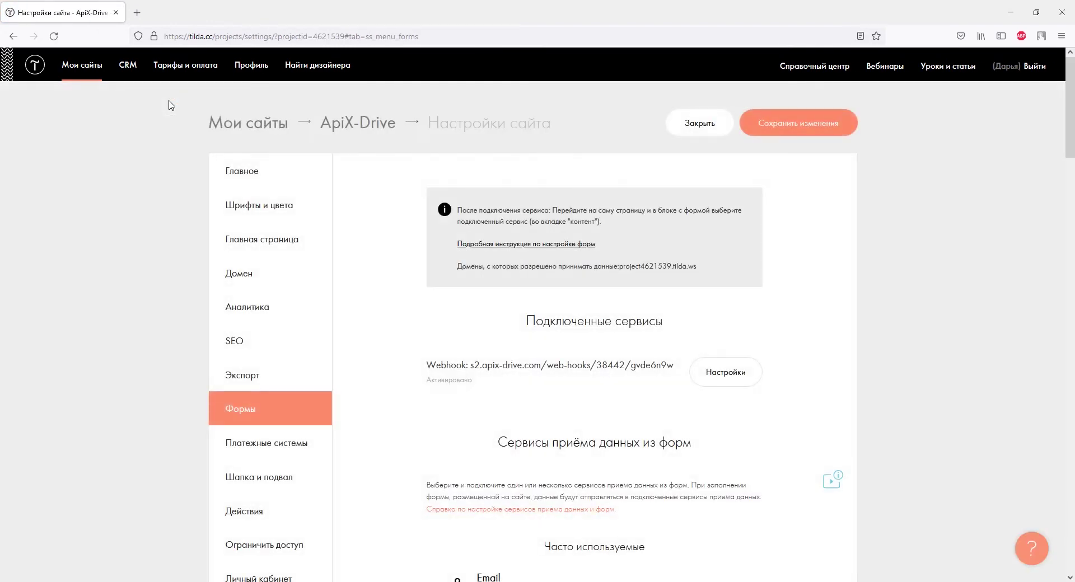
Publish all pages of the ApiX-Drive site and open the live store's main page.
{"action": "left_click", "coordinate": [335, 123]}
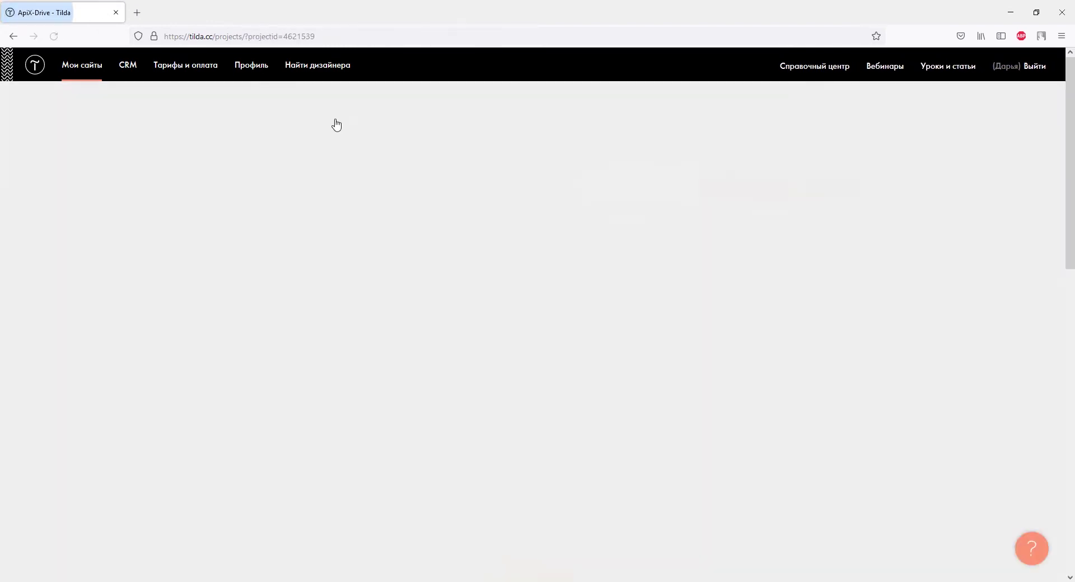
{"action": "left_click", "coordinate": [361, 123]}
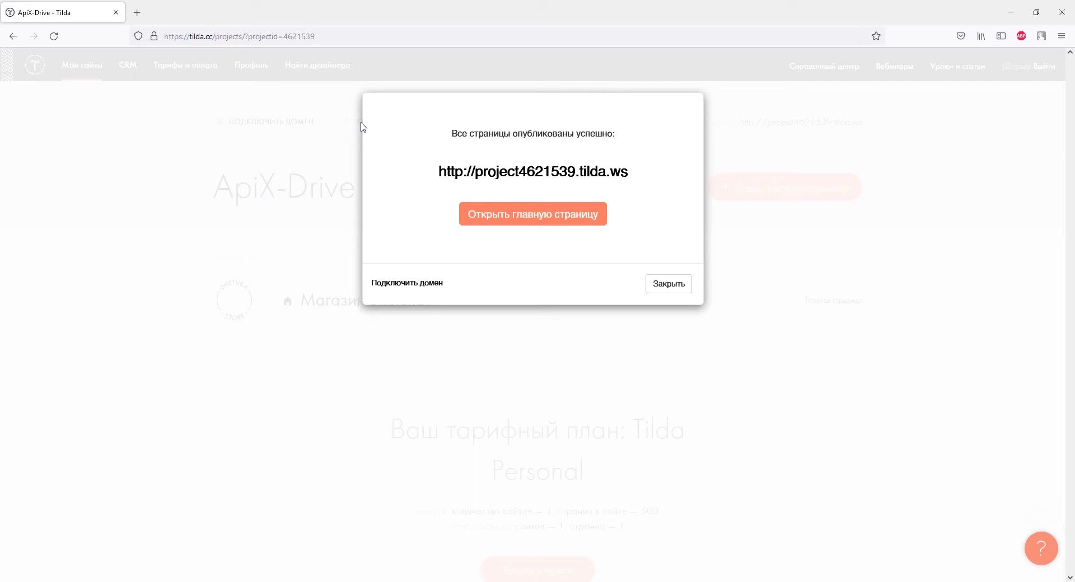
{"action": "left_click", "coordinate": [516, 220]}
{"action": "scroll", "coordinate": [515, 220], "scroll_direction": "down", "scroll_amount": 3}
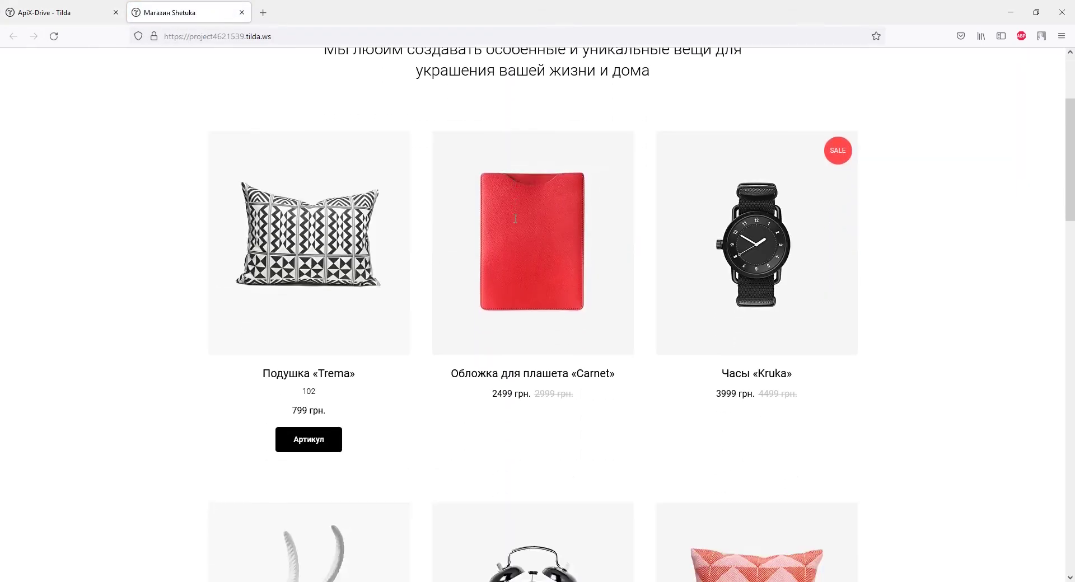
Order the «Trema» pillow, filling in the customer's name, e-mail and phone, then close the shop.
{"action": "left_click", "coordinate": [364, 302]}
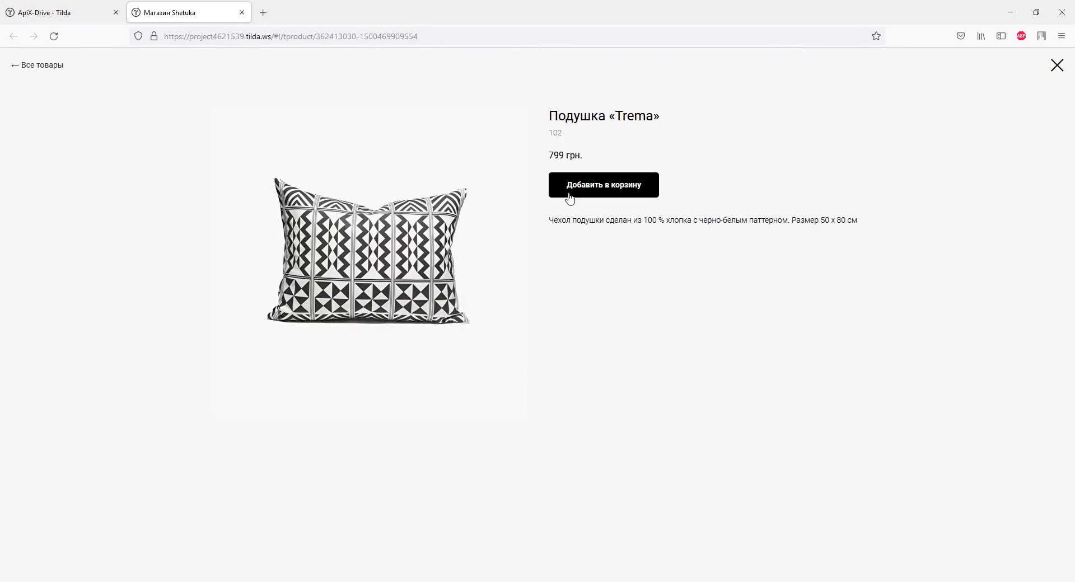
{"action": "left_click", "coordinate": [569, 192]}
{"action": "left_click", "coordinate": [557, 283]}
{"action": "type", "text": "Дарья"}
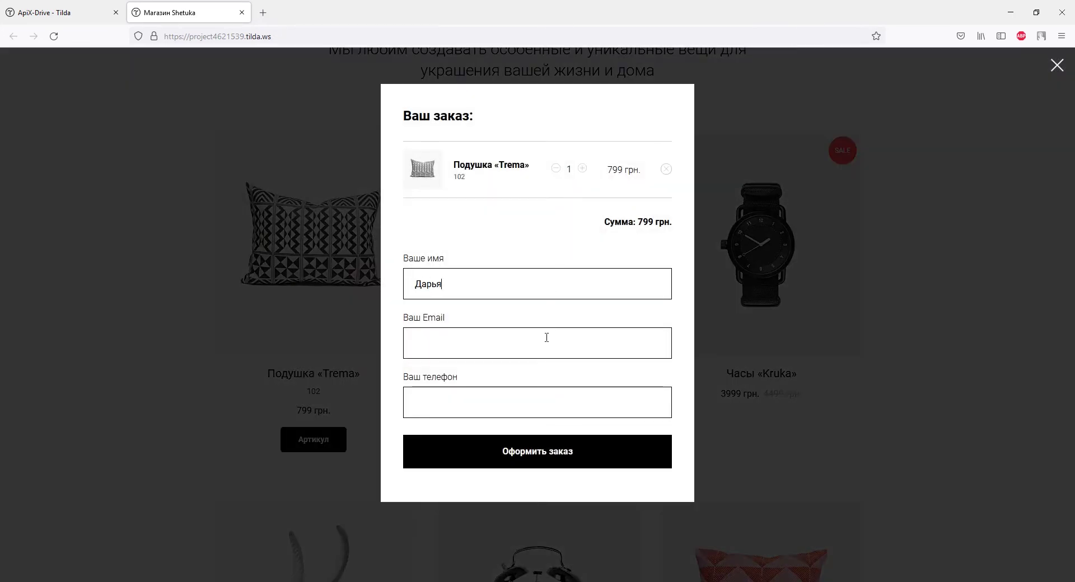
{"action": "left_click", "coordinate": [546, 342]}
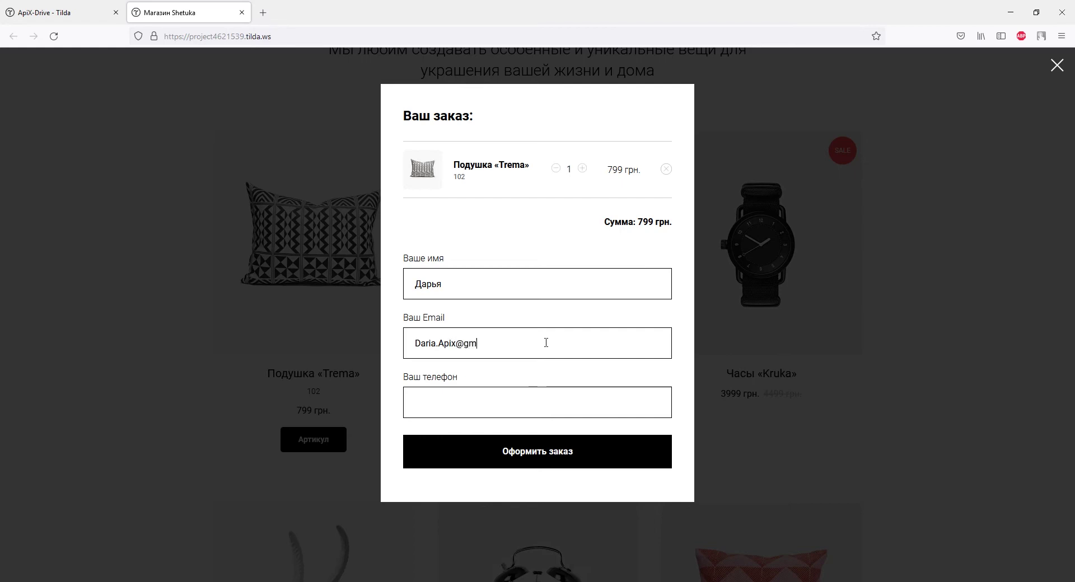
{"action": "left_click", "coordinate": [544, 397]}
{"action": "type", "text": "+380930000000"}
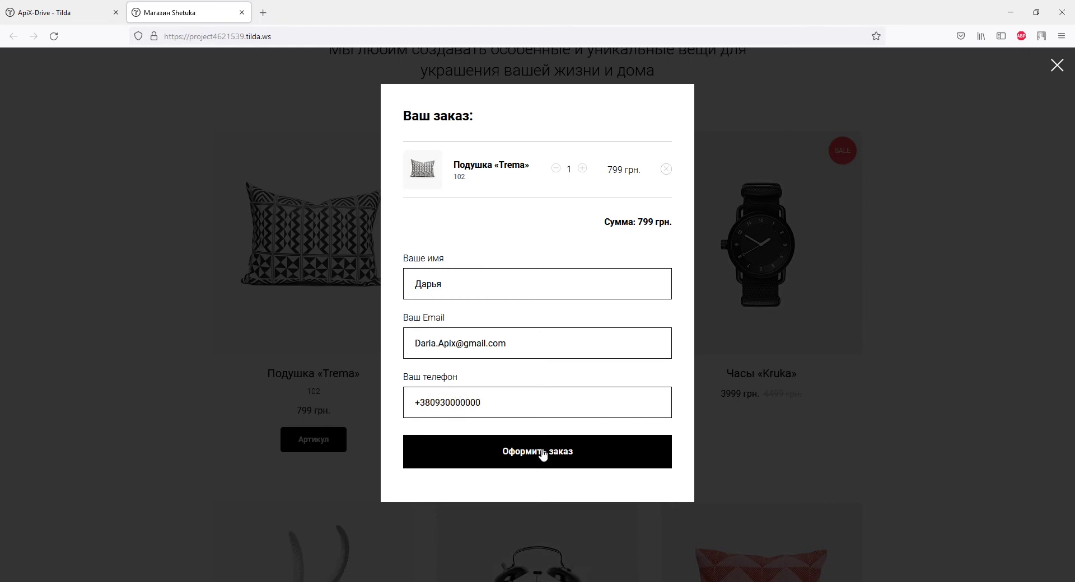
{"action": "left_click", "coordinate": [542, 449]}
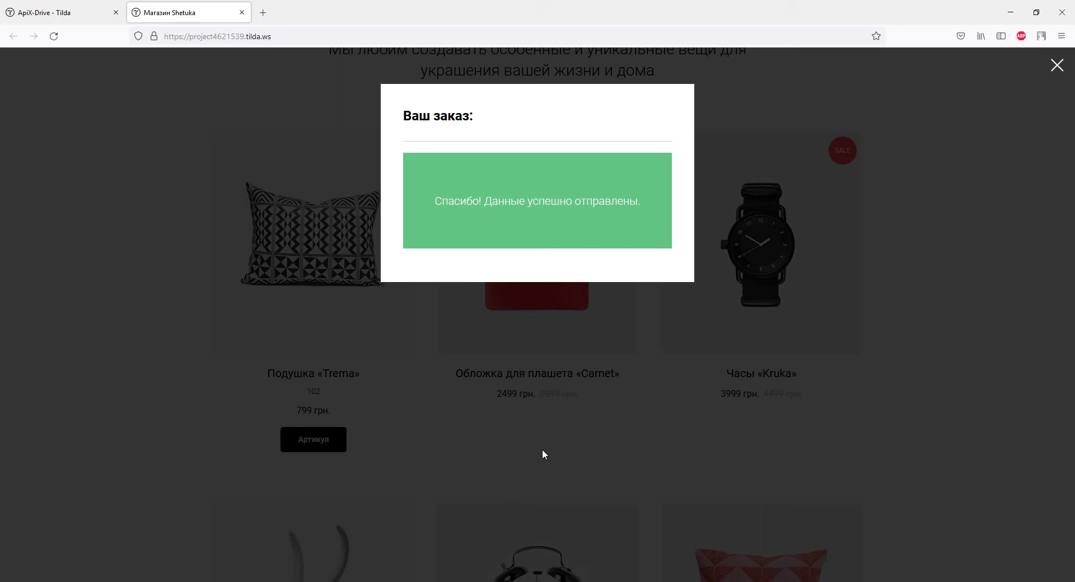
{"action": "key", "text": "ctrl+w"}
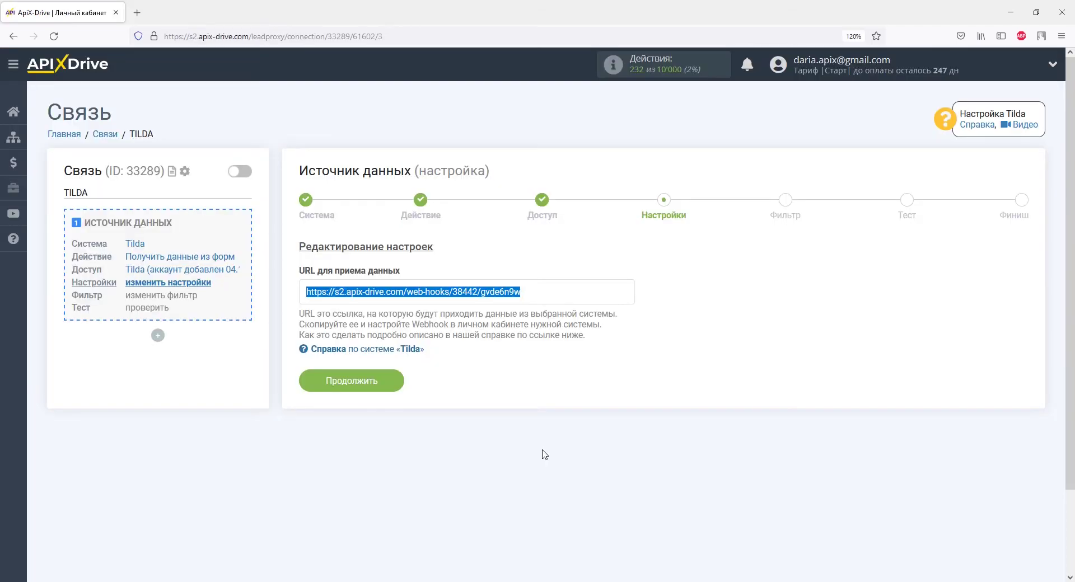
Pass Настройки and Фильтр without a filter and accept the test data (Подушка Trema, 799).
{"action": "left_click", "coordinate": [379, 381]}
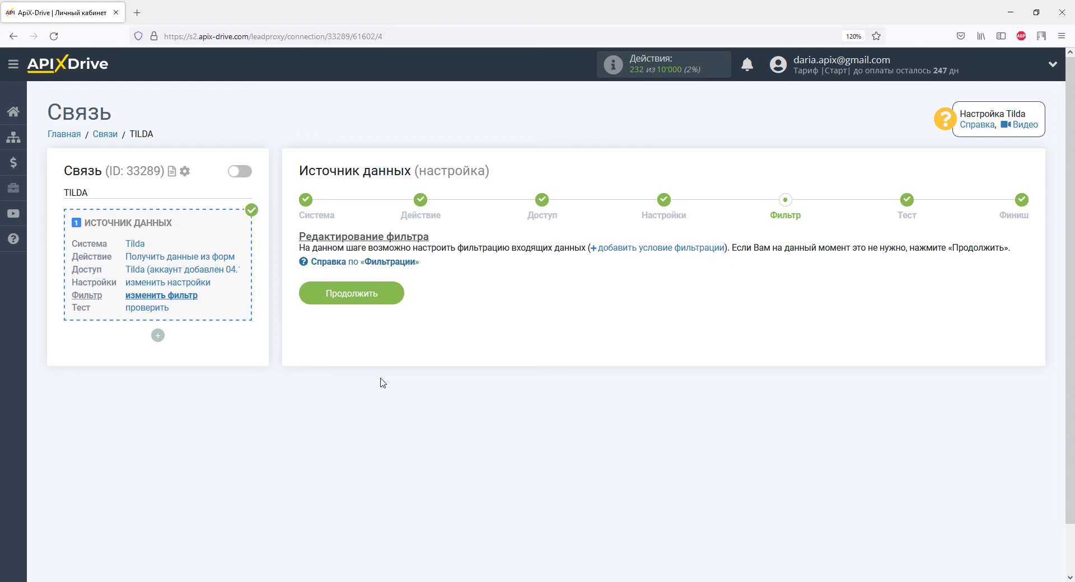
{"action": "left_click", "coordinate": [384, 298]}
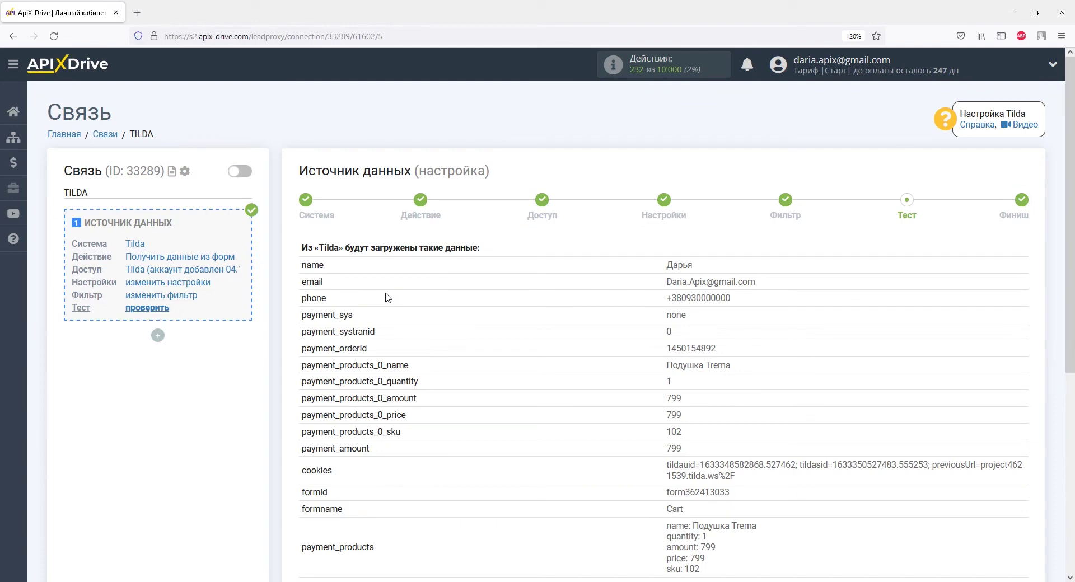
{"action": "scroll", "coordinate": [385, 297], "scroll_direction": "down", "scroll_amount": 5}
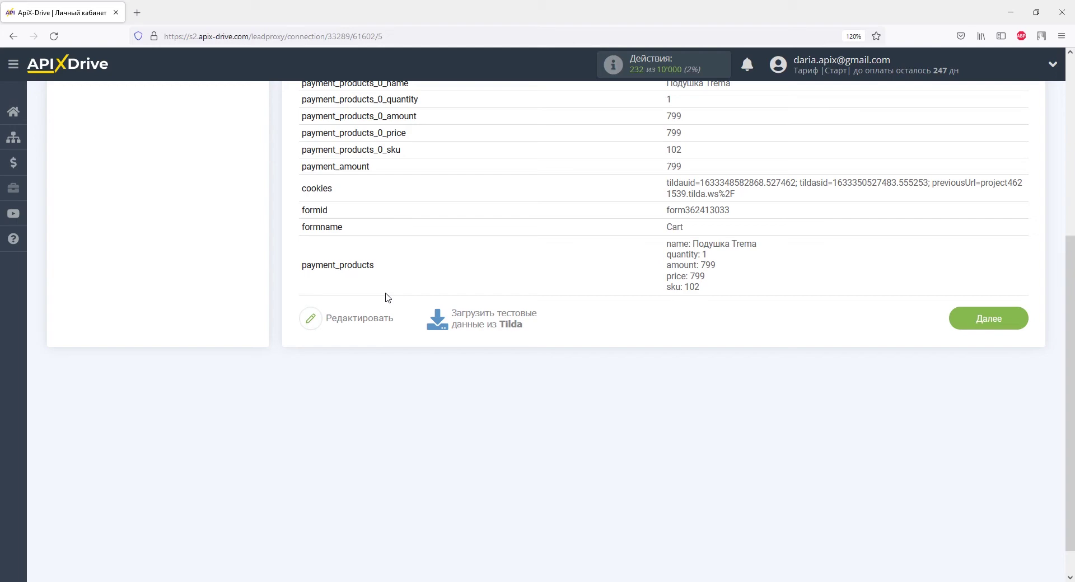
{"action": "left_click", "coordinate": [967, 319]}
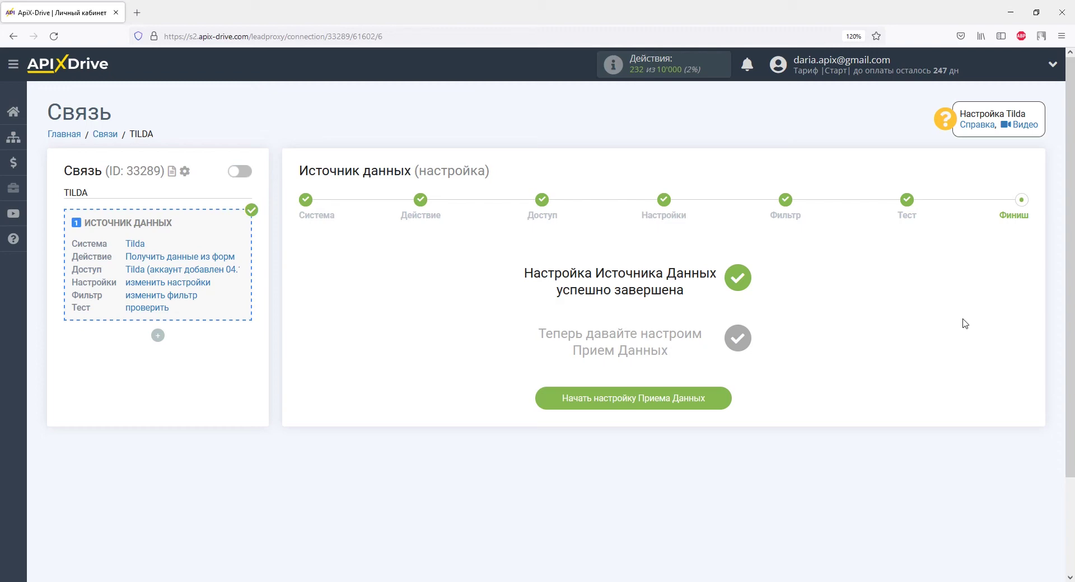
Begin the data-receiving setup and choose YClients (прием) as the receiving system.
{"action": "left_click", "coordinate": [712, 401]}
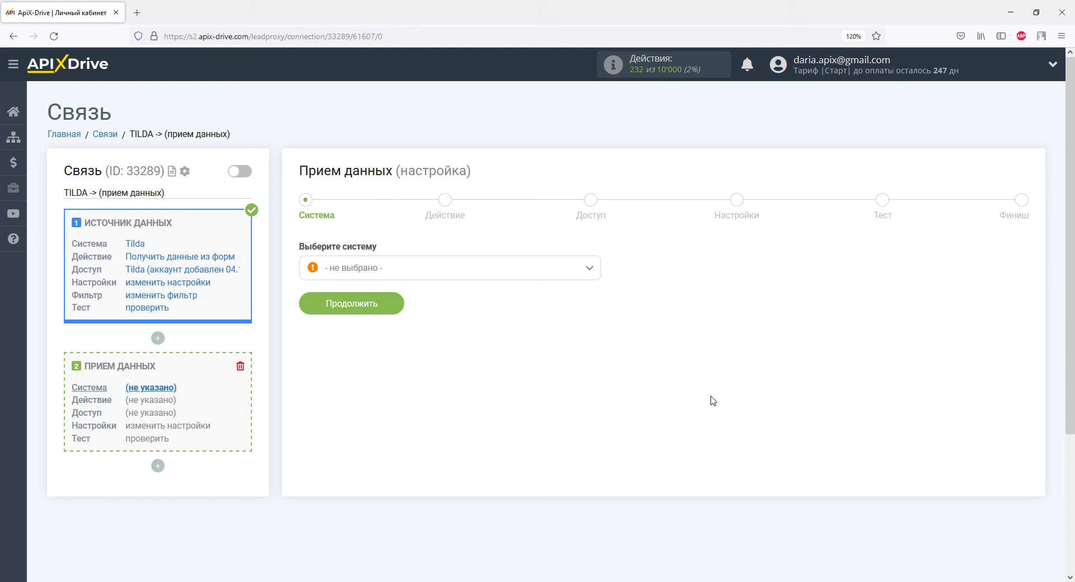
{"action": "left_click", "coordinate": [589, 270]}
{"action": "left_click_drag", "start_coordinate": [594, 288], "coordinate": [596, 441]}
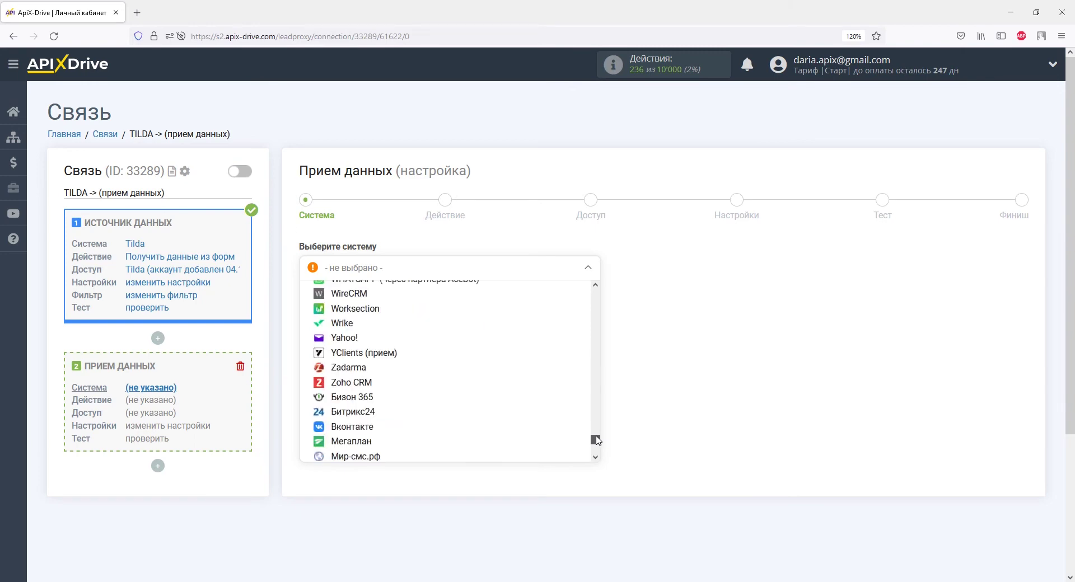
{"action": "left_click", "coordinate": [381, 352]}
{"action": "left_click", "coordinate": [378, 307]}
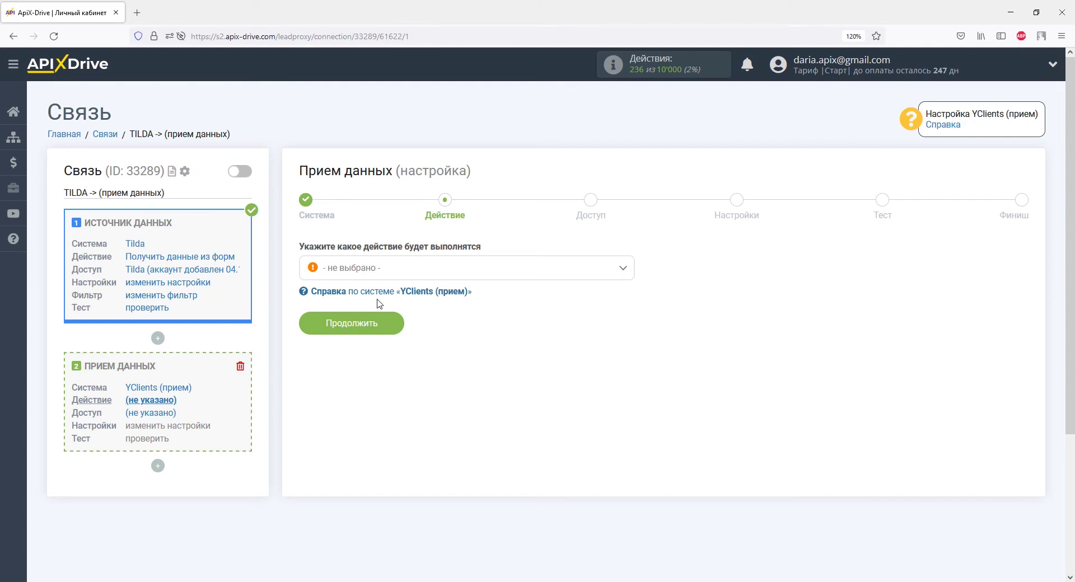
Choose Отправка клиентов as the YClients action and continue to account access.
{"action": "left_click", "coordinate": [377, 271]}
{"action": "left_click", "coordinate": [376, 334]}
{"action": "left_click", "coordinate": [386, 328]}
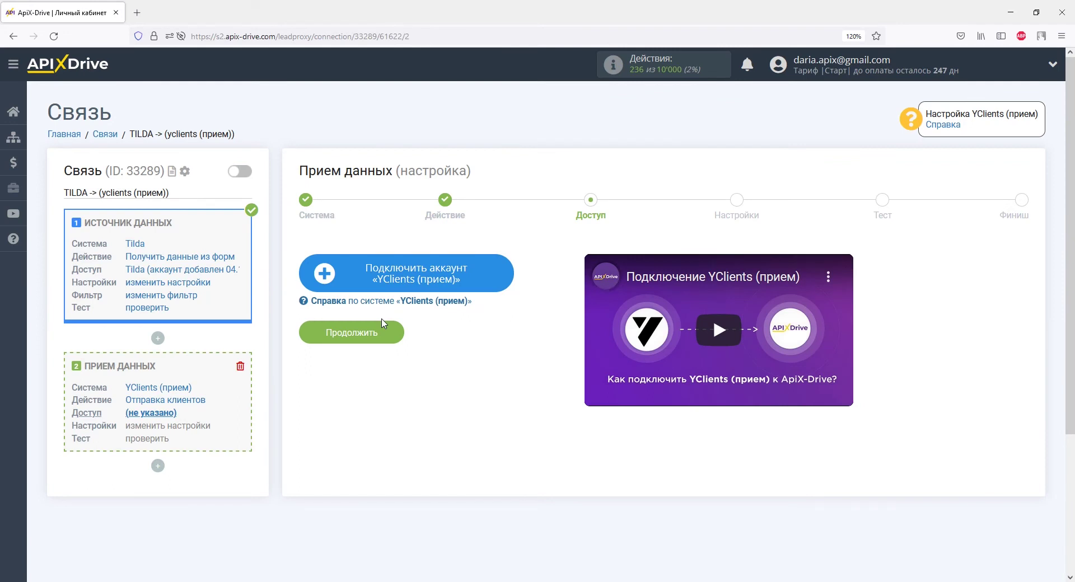
Start a new YClients account and paste the shared API key from the help text.
{"action": "left_click", "coordinate": [352, 273]}
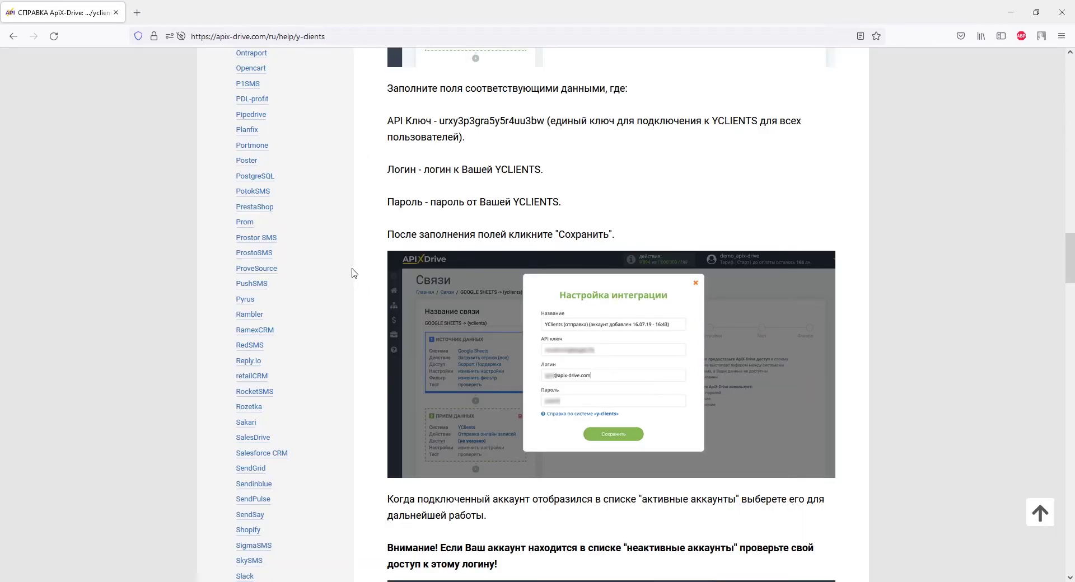
{"action": "left_click_drag", "start_coordinate": [439, 120], "coordinate": [545, 120]}
{"action": "right_click", "coordinate": [545, 119]}
{"action": "left_click", "coordinate": [570, 132]}
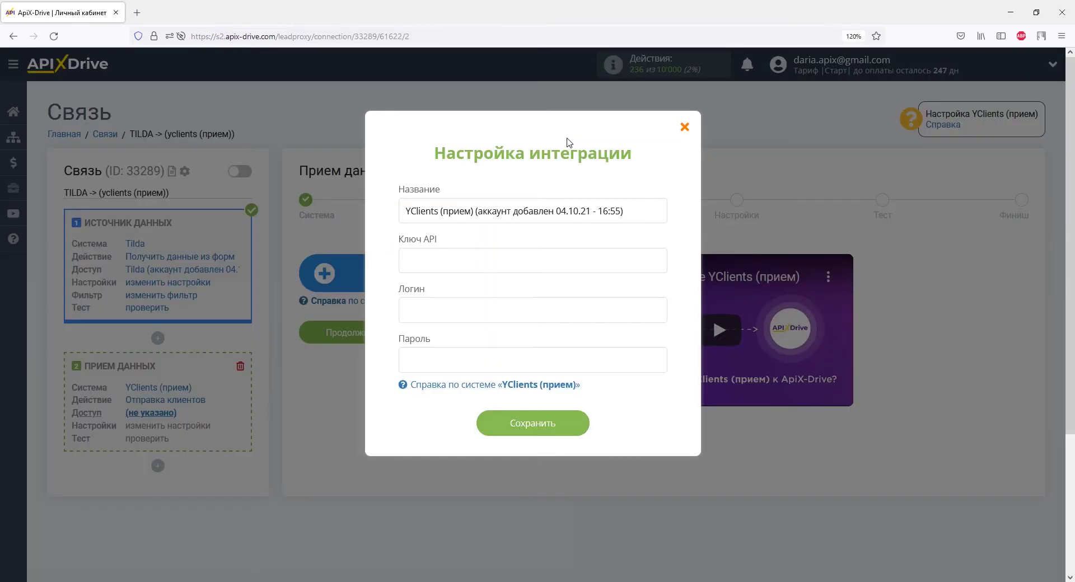
{"action": "right_click", "coordinate": [511, 259]}
{"action": "left_click", "coordinate": [535, 339]}
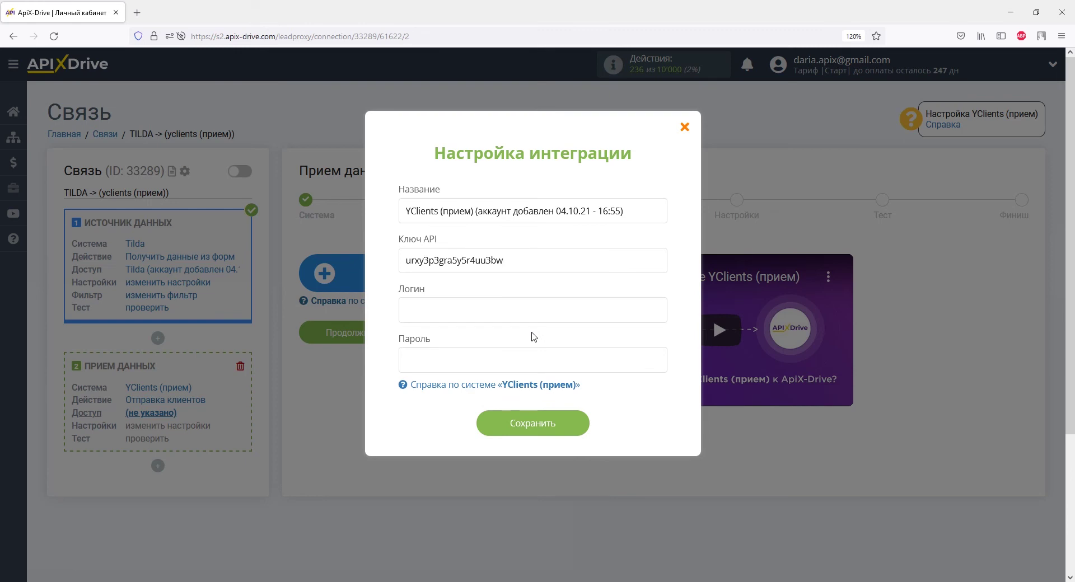
Paste the YClients login and account password, then save the connection.
{"action": "left_click", "coordinate": [504, 311]}
{"action": "right_click", "coordinate": [503, 313]}
{"action": "left_click", "coordinate": [524, 392]}
{"action": "right_click", "coordinate": [490, 362]}
{"action": "left_click", "coordinate": [512, 440]}
{"action": "left_click", "coordinate": [497, 422]}
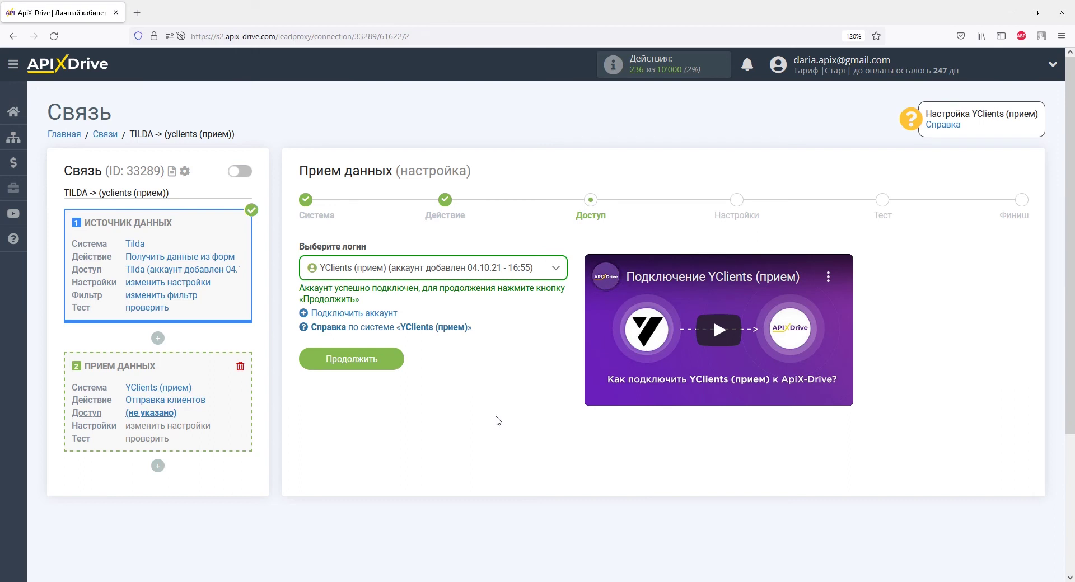
Choose ApiX-Drive11 as the YClients company and fill the client name with Tilda's name variable.
{"action": "left_click", "coordinate": [388, 361]}
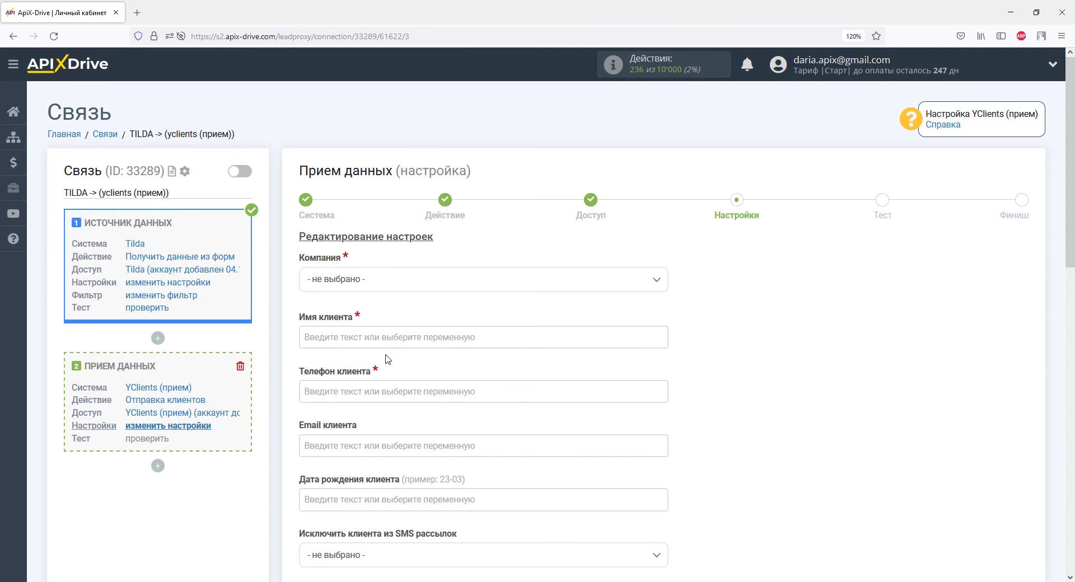
{"action": "left_click", "coordinate": [365, 286]}
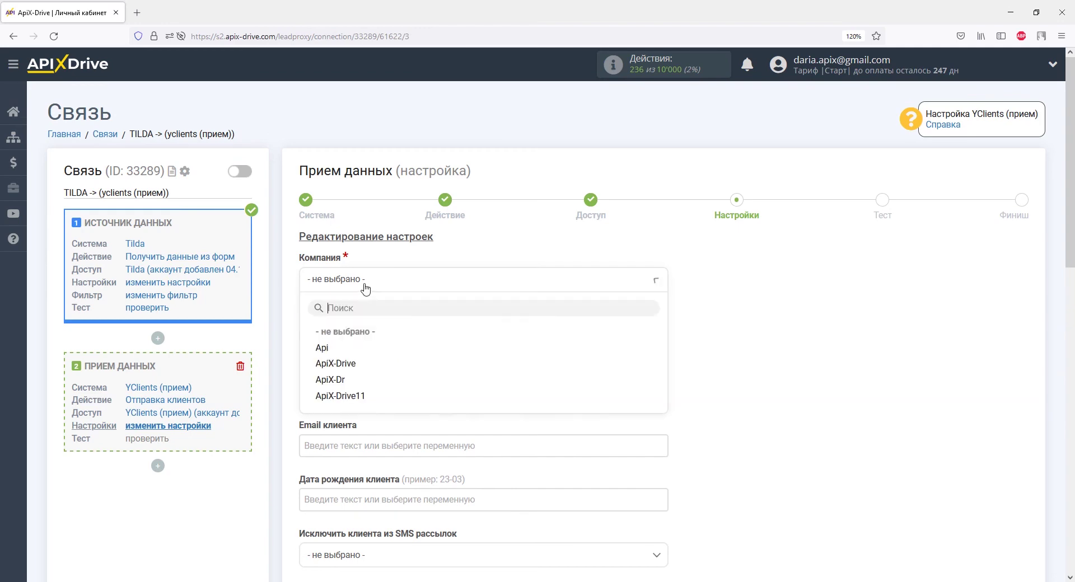
{"action": "left_click", "coordinate": [360, 397]}
{"action": "left_click", "coordinate": [355, 334]}
{"action": "scroll", "coordinate": [356, 341], "scroll_direction": "down", "scroll_amount": 3}
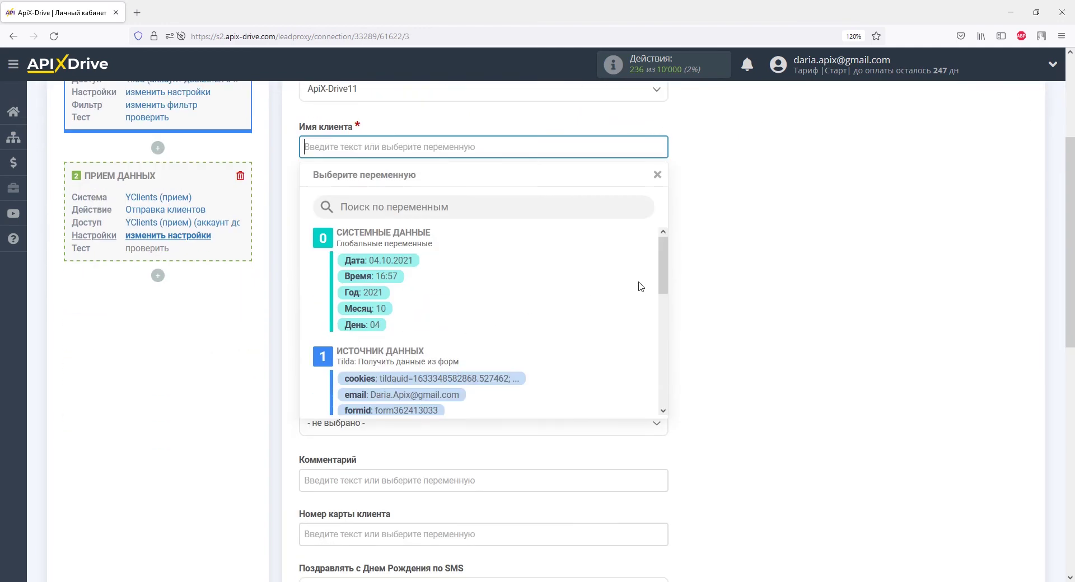
{"action": "scroll", "coordinate": [633, 287], "scroll_direction": "down", "scroll_amount": 3}
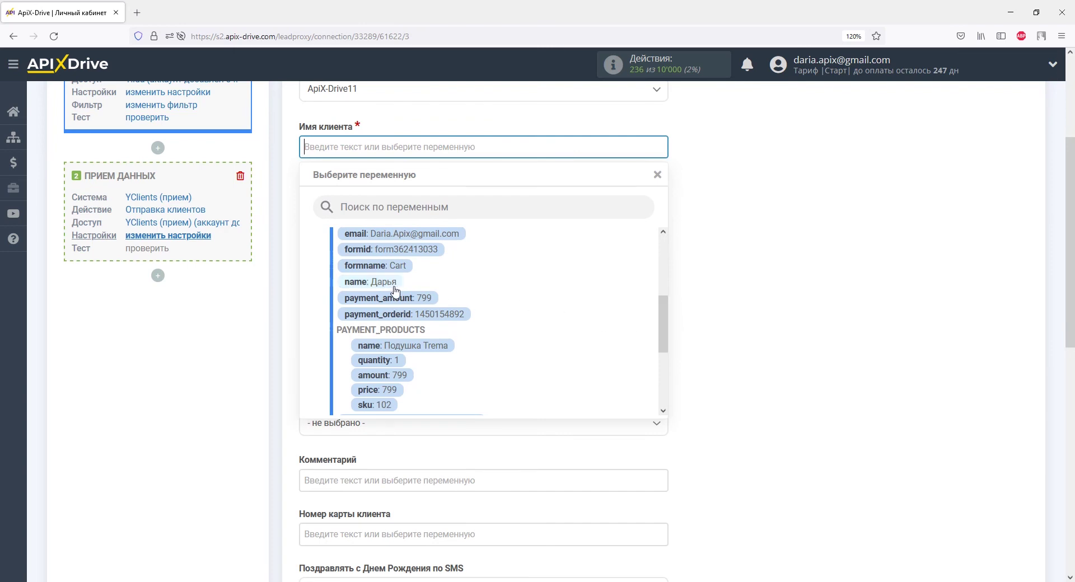
{"action": "left_click", "coordinate": [396, 285]}
{"action": "left_click", "coordinate": [361, 202]}
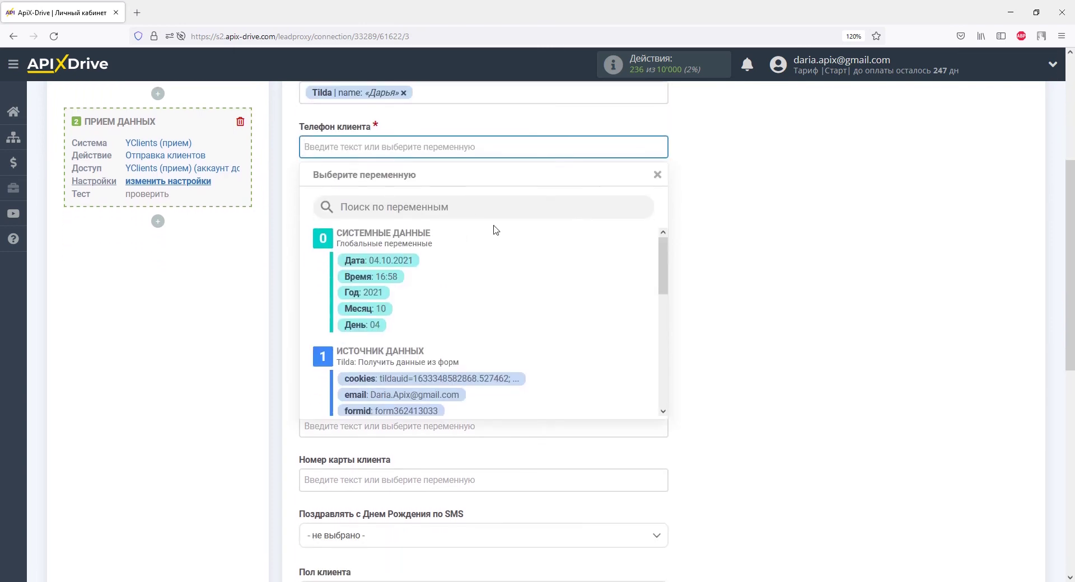
{"action": "left_click_drag", "start_coordinate": [663, 264], "coordinate": [667, 386]}
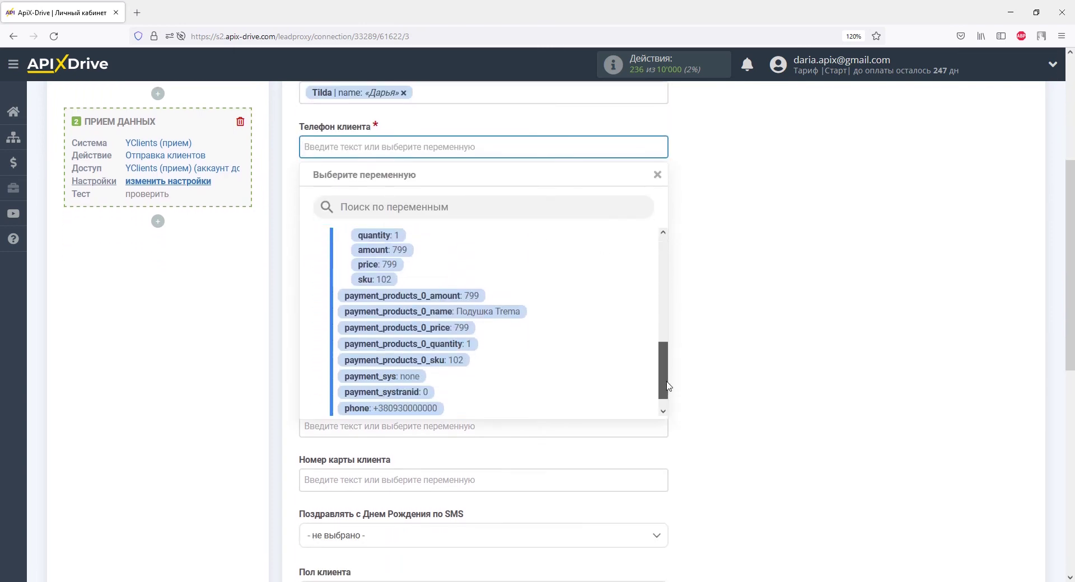
{"action": "left_click", "coordinate": [436, 411]}
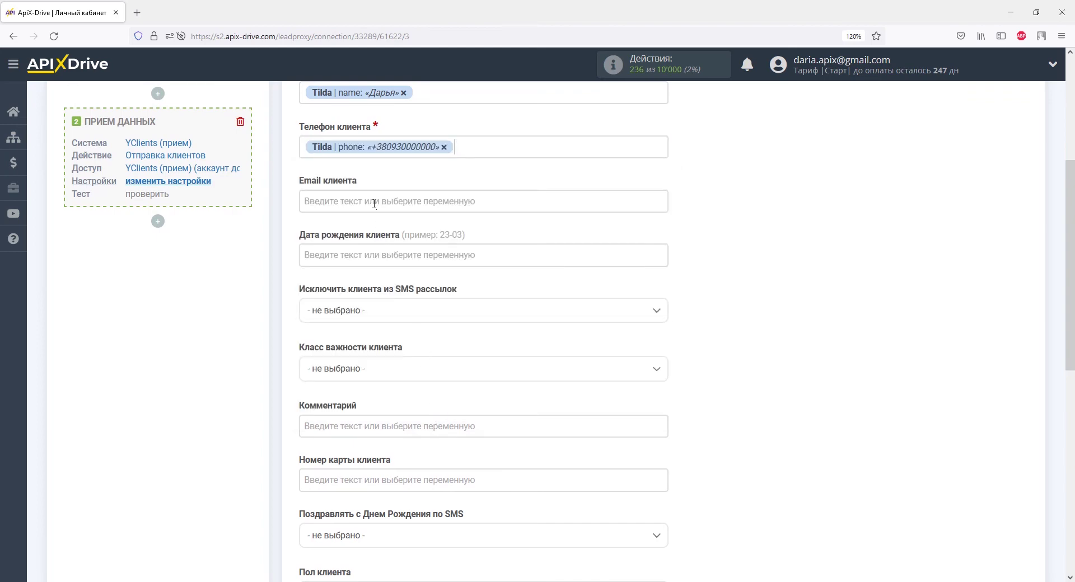
{"action": "left_click", "coordinate": [374, 203]}
{"action": "left_click", "coordinate": [400, 378]}
{"action": "left_click", "coordinate": [400, 375]}
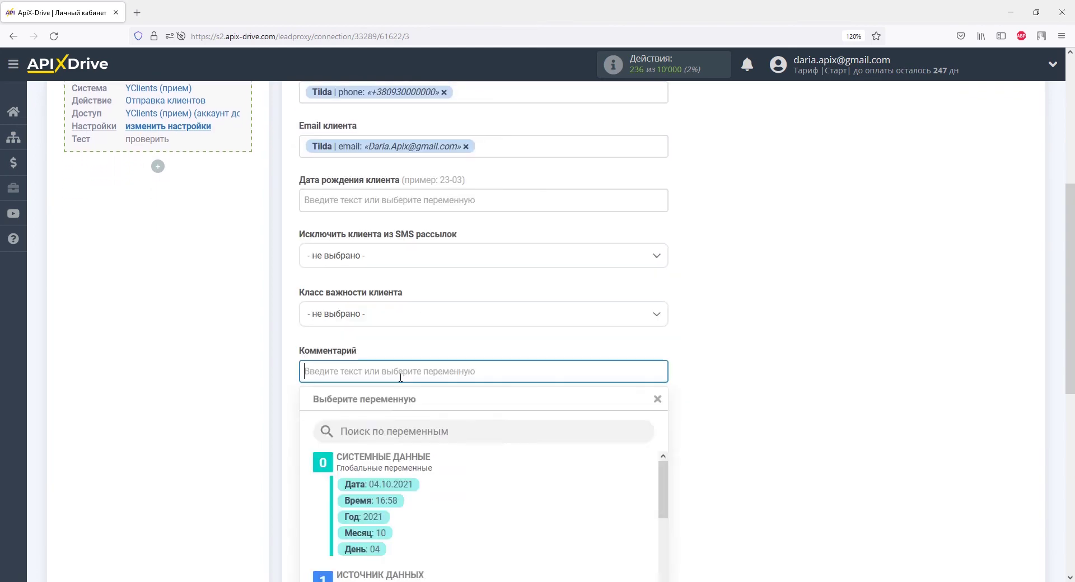
{"action": "scroll", "coordinate": [401, 377], "scroll_direction": "down", "scroll_amount": 4}
{"action": "left_click_drag", "start_coordinate": [663, 288], "coordinate": [663, 356]}
{"action": "left_click", "coordinate": [451, 288]}
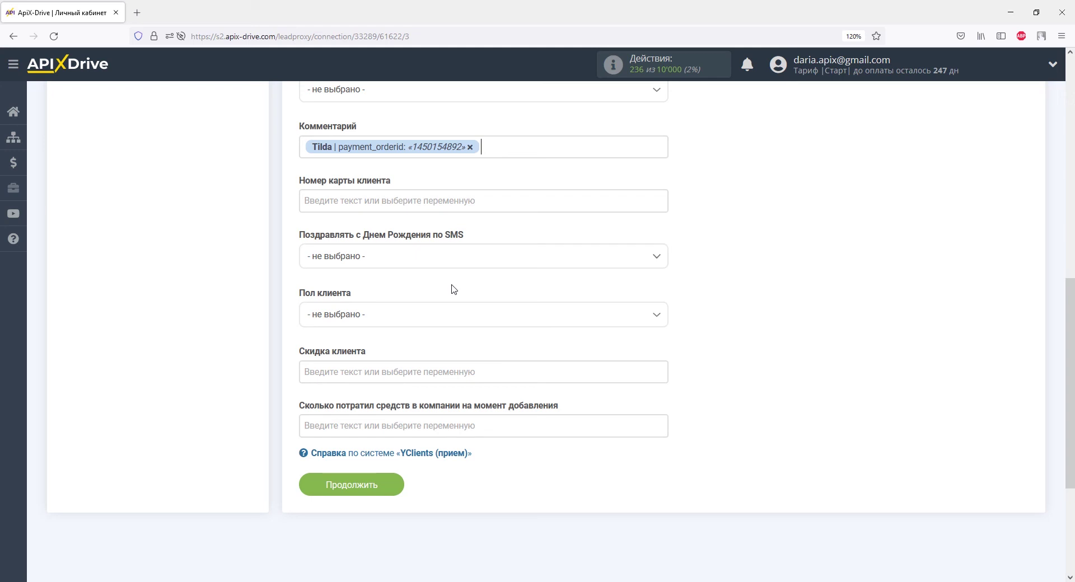
Start the comment with 'Заказ из Tilda', then add the product name and 'Цена' with the price.
{"action": "key", "text": "Home"}
{"action": "type", "text": "Заказ из Tilda"}
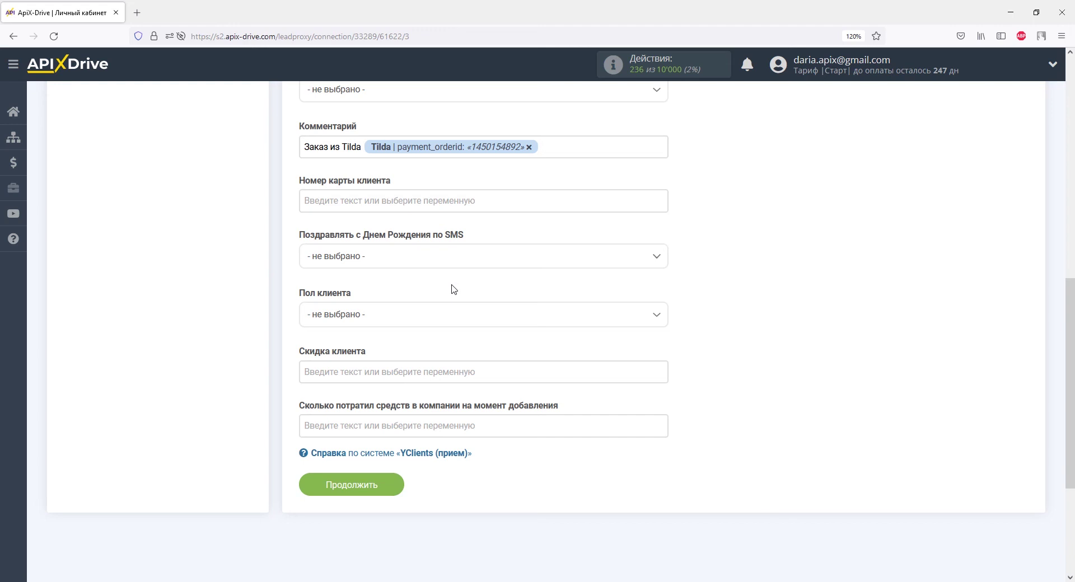
{"action": "left_click", "coordinate": [418, 166]}
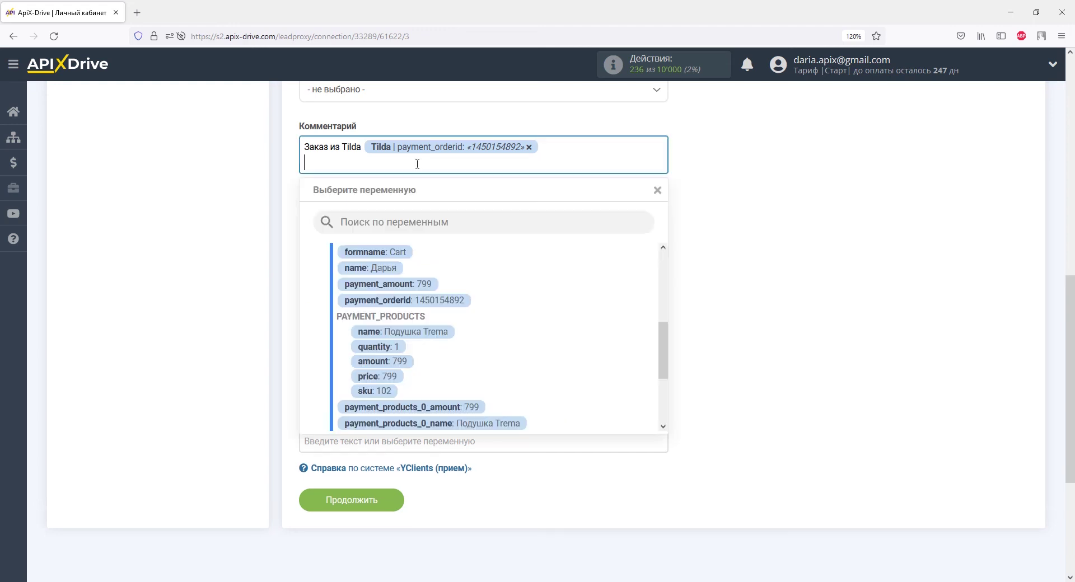
{"action": "left_click", "coordinate": [439, 331]}
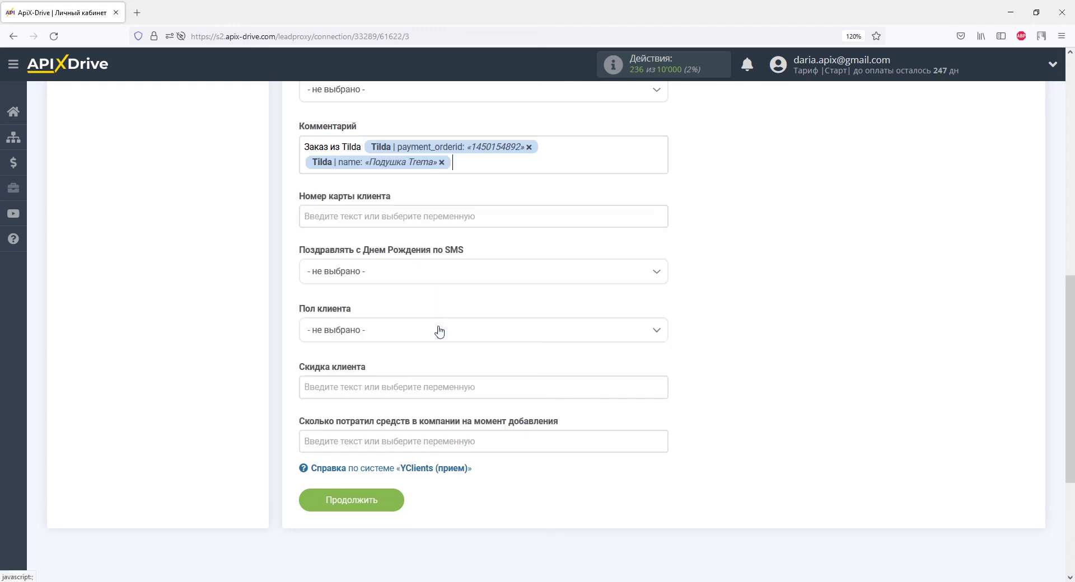
{"action": "type", "text": "Цена:"}
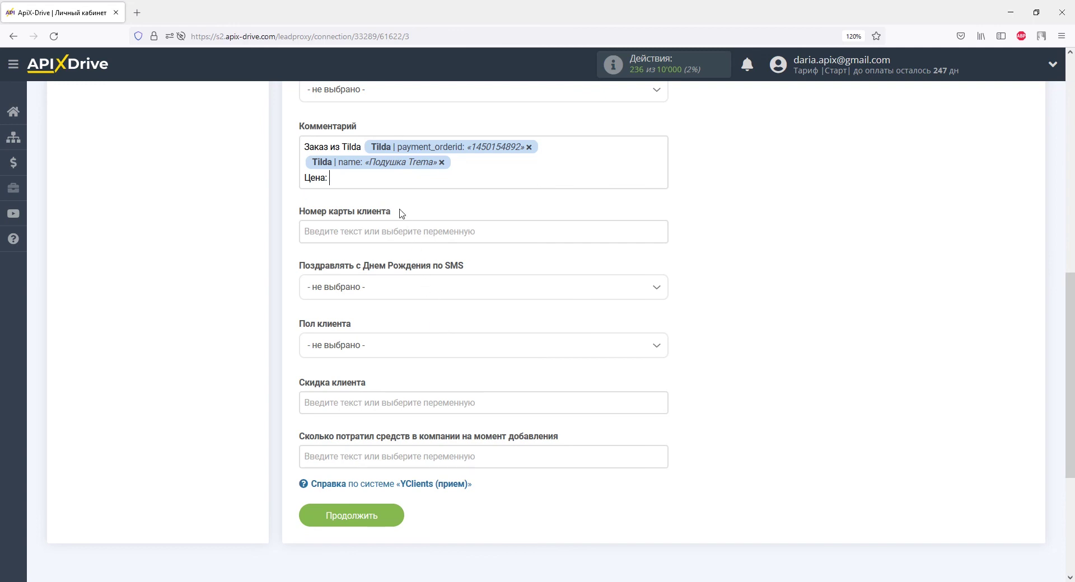
{"action": "left_click", "coordinate": [386, 180]}
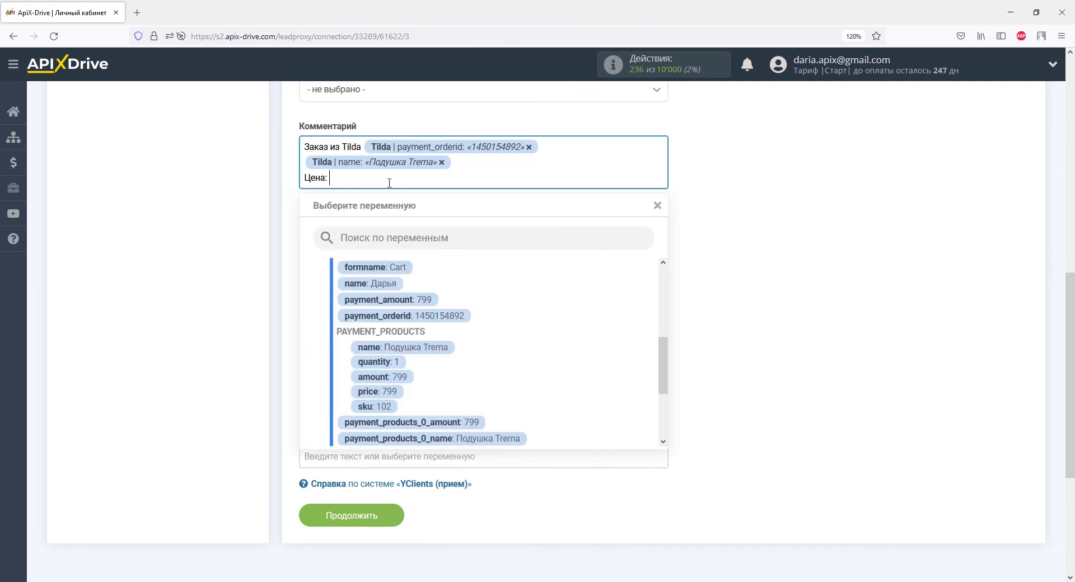
{"action": "left_click", "coordinate": [374, 391]}
Add 'Количество:' and 'Сумма:' lines with Tilda quantity and amount, then send test client data to YClients.
{"action": "key", "text": "Return"}
{"action": "type", "text": "Количество:"}
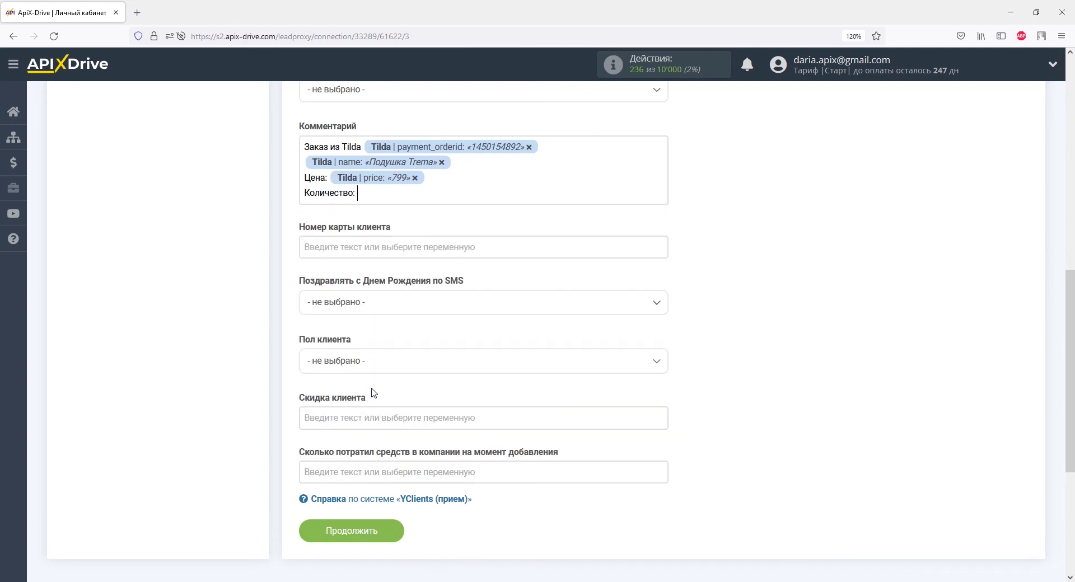
{"action": "left_click", "coordinate": [366, 193]}
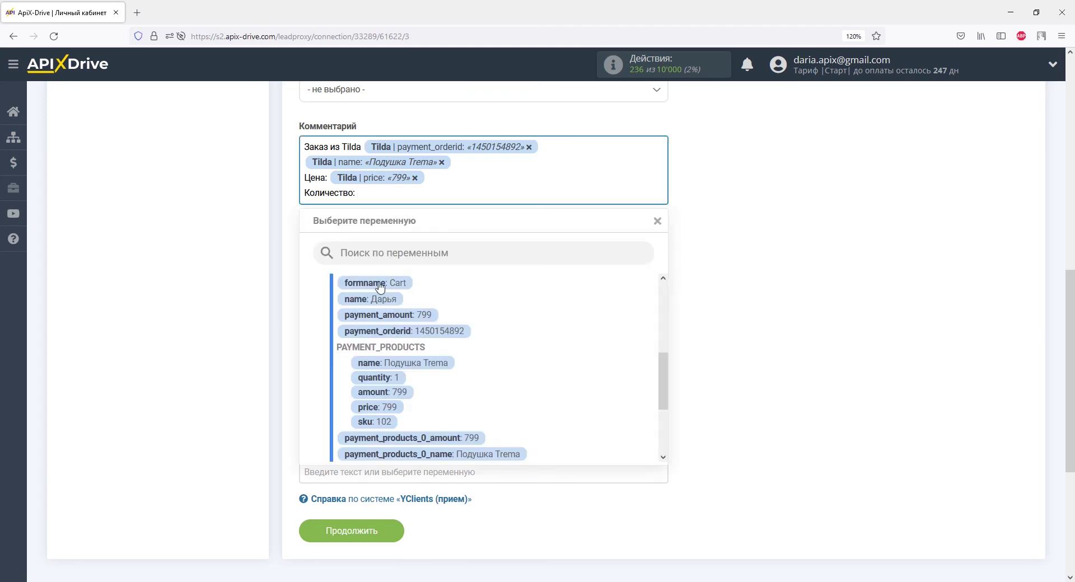
{"action": "left_click", "coordinate": [387, 377]}
{"action": "key", "text": "Return"}
{"action": "type", "text": "Сумма:"}
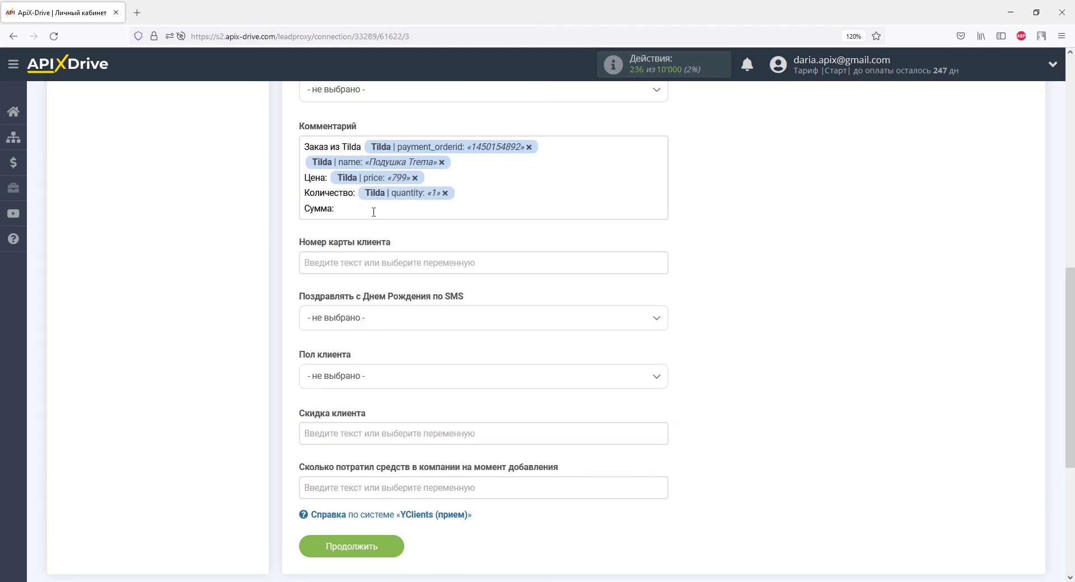
{"action": "left_click", "coordinate": [373, 210]}
{"action": "left_click", "coordinate": [382, 413]}
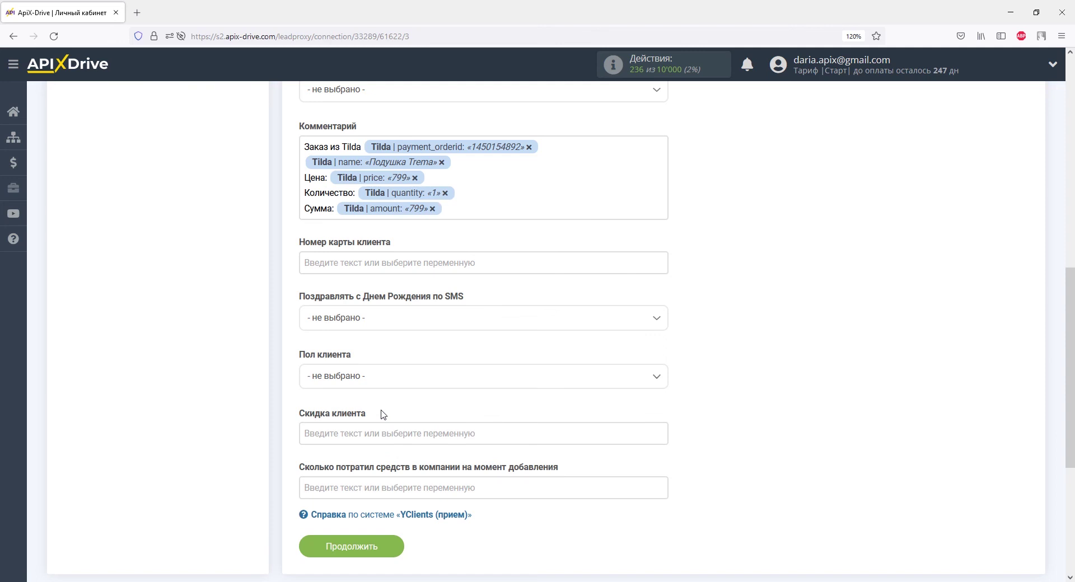
{"action": "left_click", "coordinate": [379, 545]}
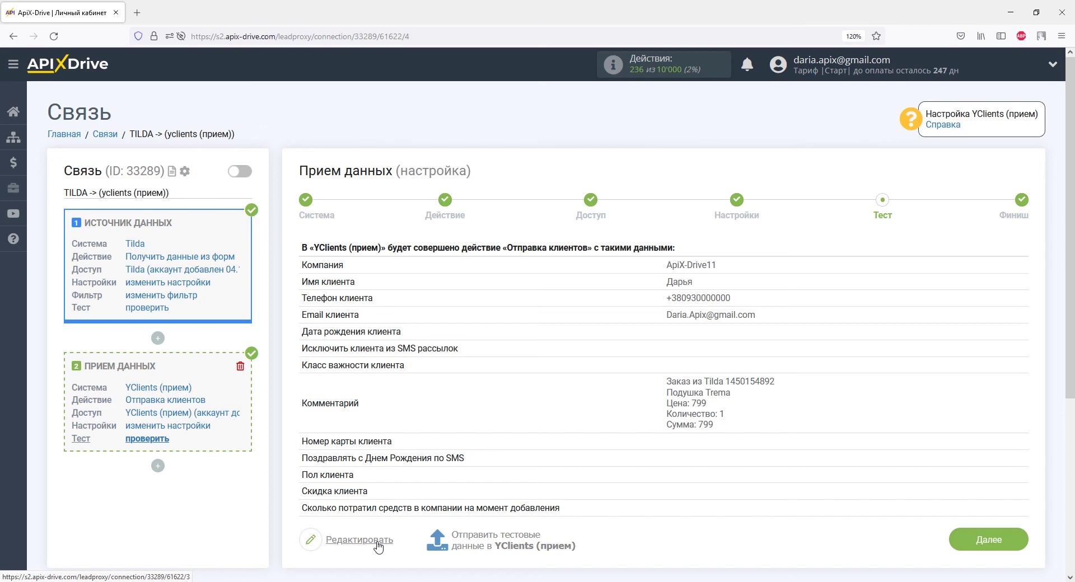
{"action": "left_click", "coordinate": [468, 543]}
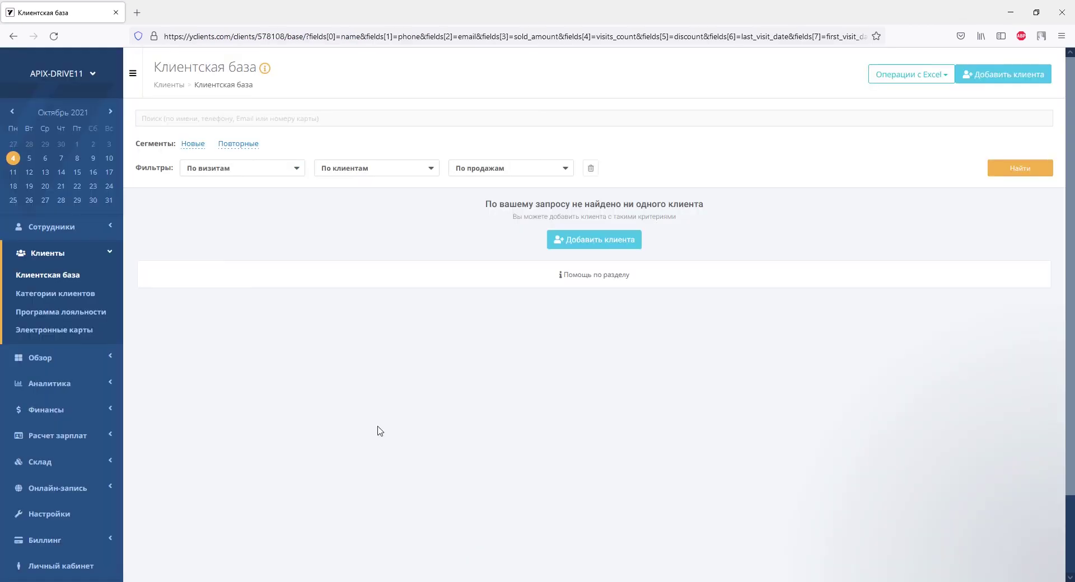
Reload the YClients client base and open the new test client's card to check its order note.
{"action": "left_click", "coordinate": [53, 37]}
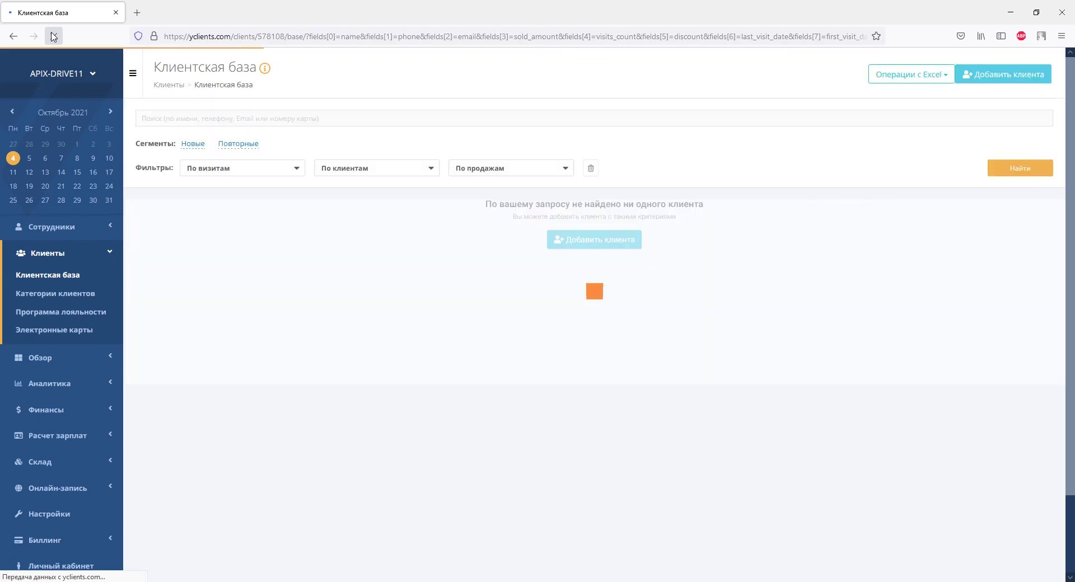
{"action": "left_click", "coordinate": [183, 242]}
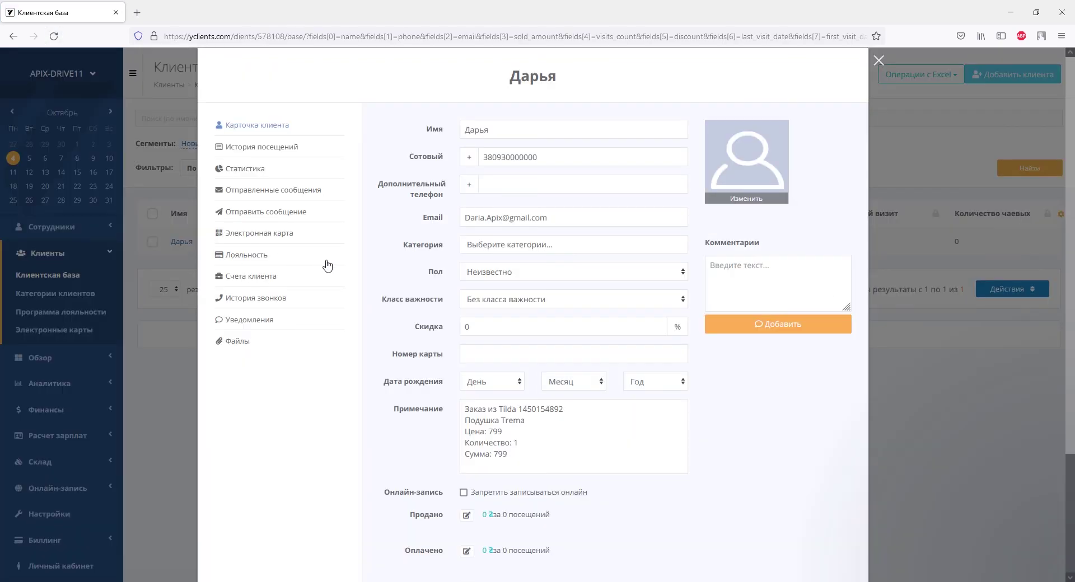
{"action": "scroll", "coordinate": [360, 265], "scroll_direction": "down", "scroll_amount": 3}
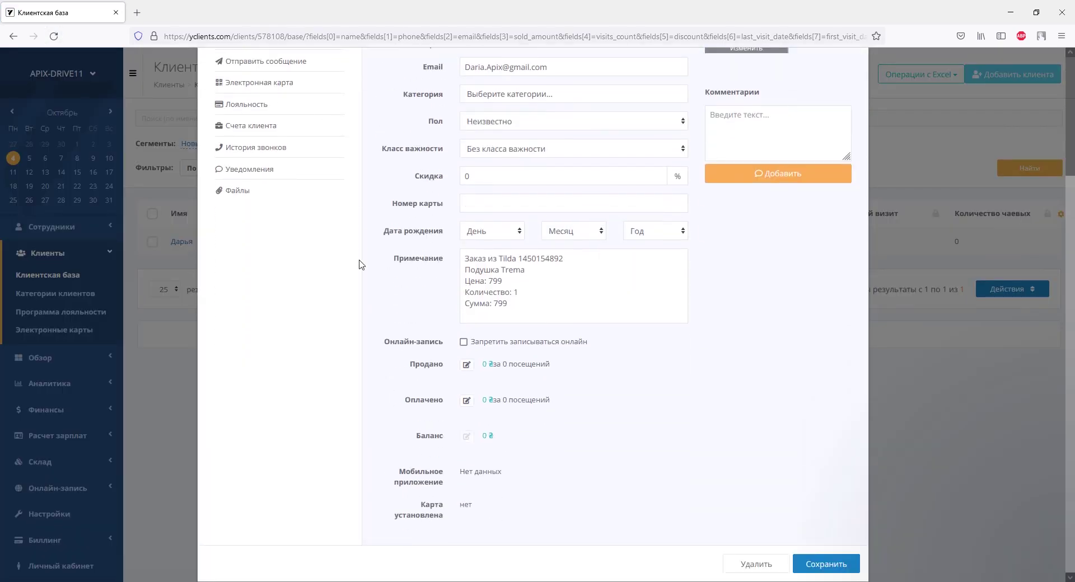
{"action": "scroll", "coordinate": [360, 265], "scroll_direction": "up", "scroll_amount": 3}
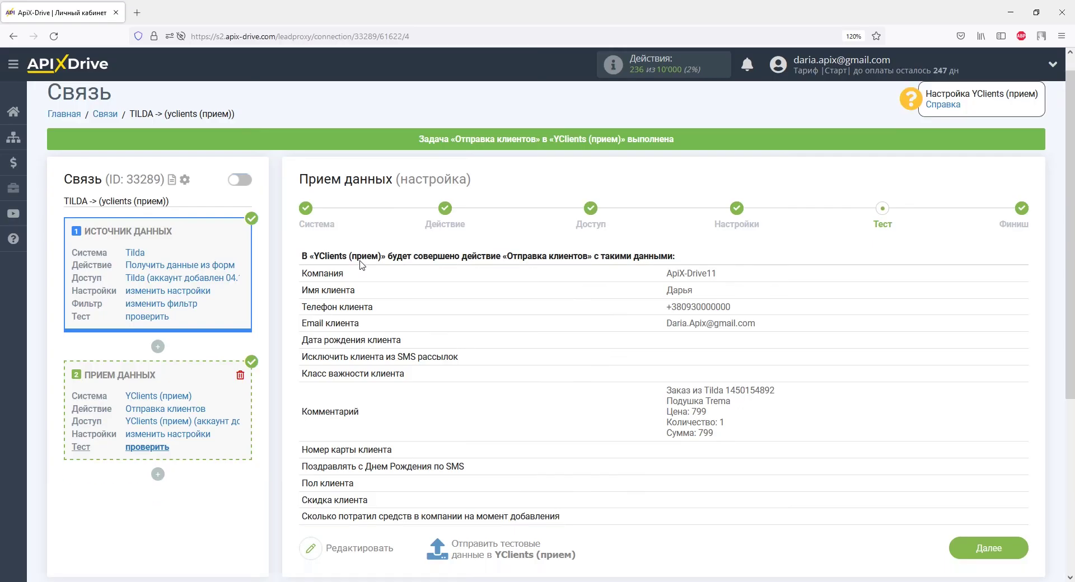
Finish the setup and turn on auto-update for the TILDA -> yclients connection.
{"action": "scroll", "coordinate": [418, 268], "scroll_direction": "down", "scroll_amount": 4}
{"action": "left_click", "coordinate": [961, 363]}
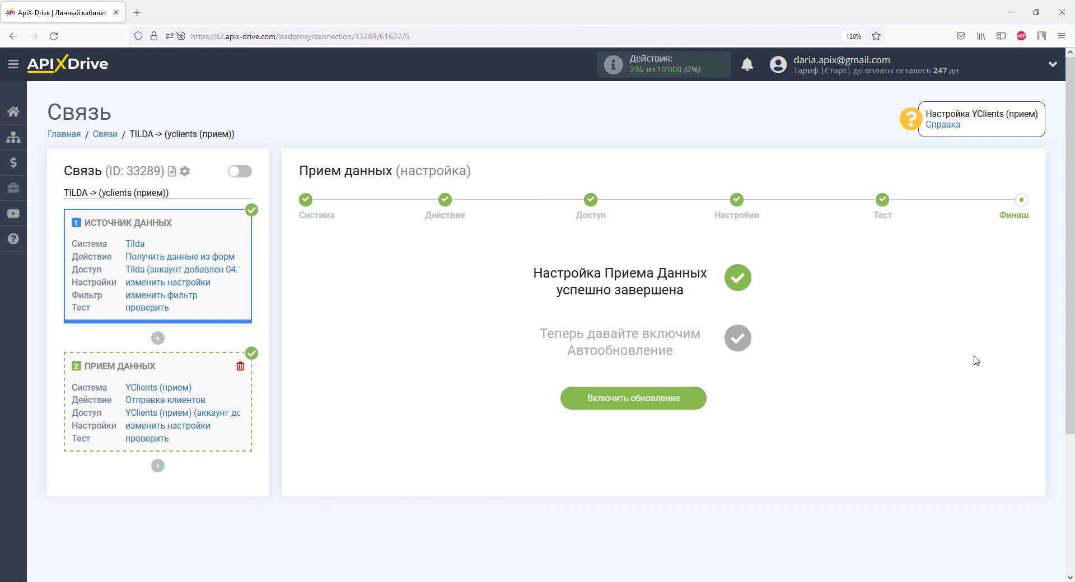
{"action": "left_click", "coordinate": [698, 401]}
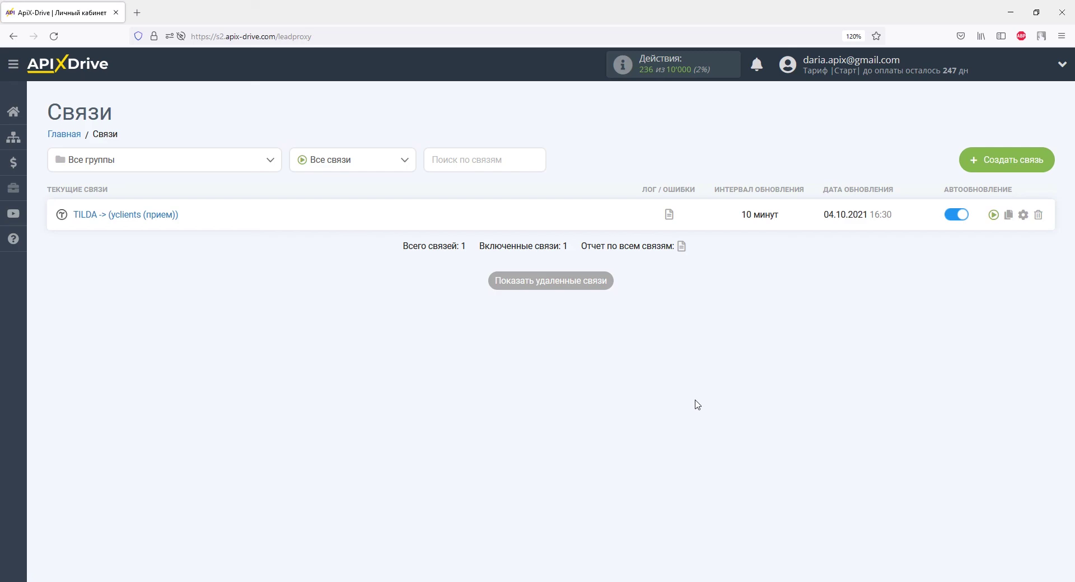
Set the connection's update interval to 5 minutes and save.
{"action": "left_click", "coordinate": [1023, 216]}
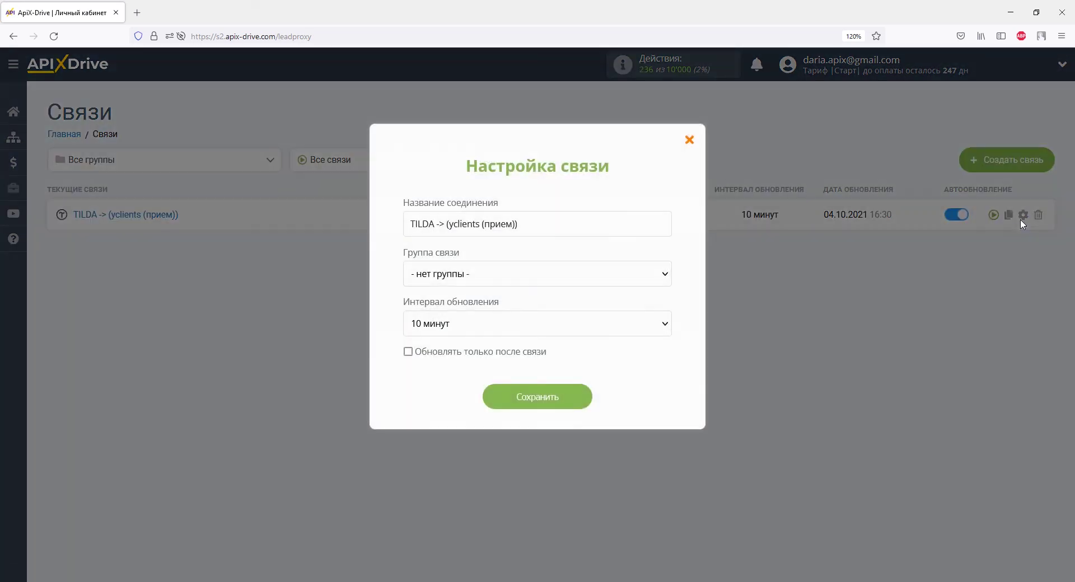
{"action": "left_click", "coordinate": [664, 329]}
{"action": "left_click", "coordinate": [584, 139]}
{"action": "left_click", "coordinate": [552, 399]}
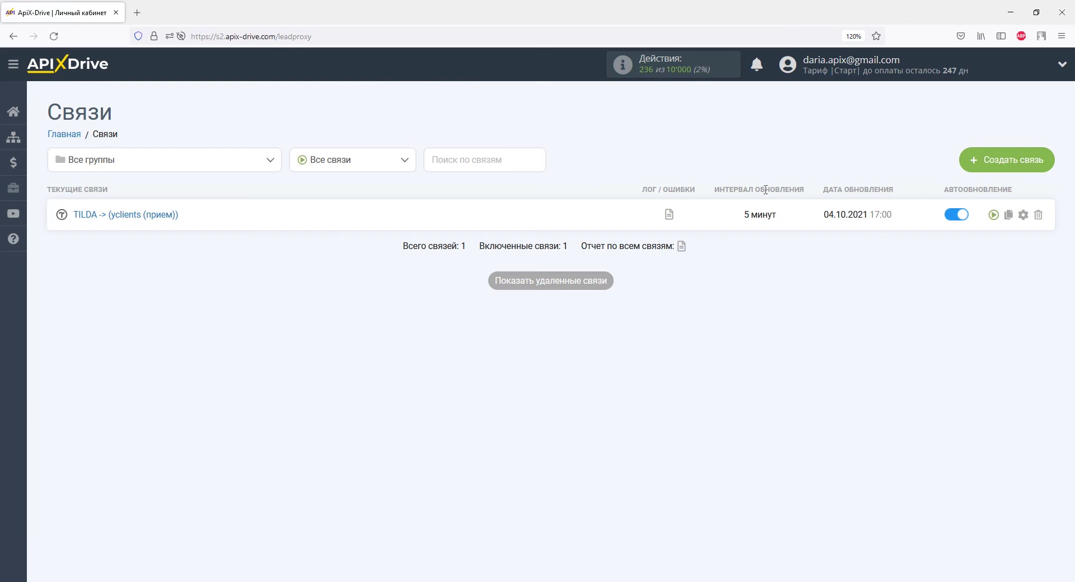